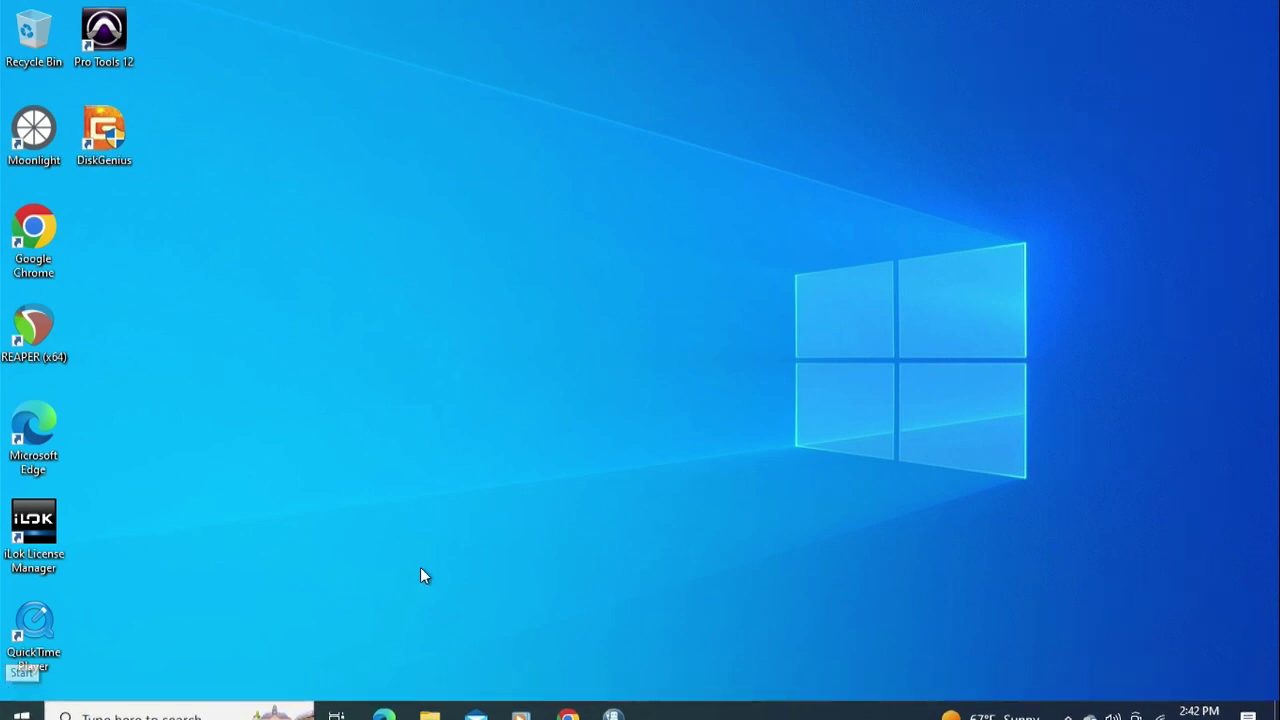
# In Google Chrome, search for "rufus" and open the official rufus.ie website from the results
pyautogui.moveTo(612, 712)
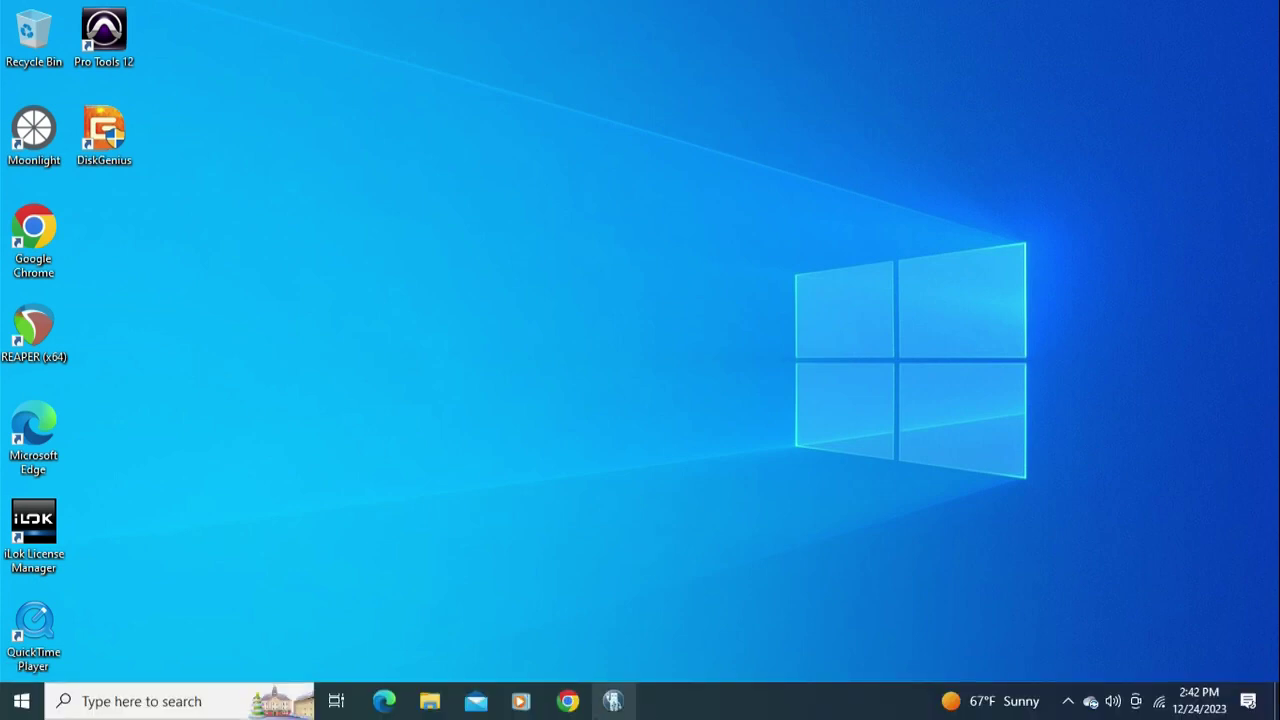
pyautogui.click(566, 703)
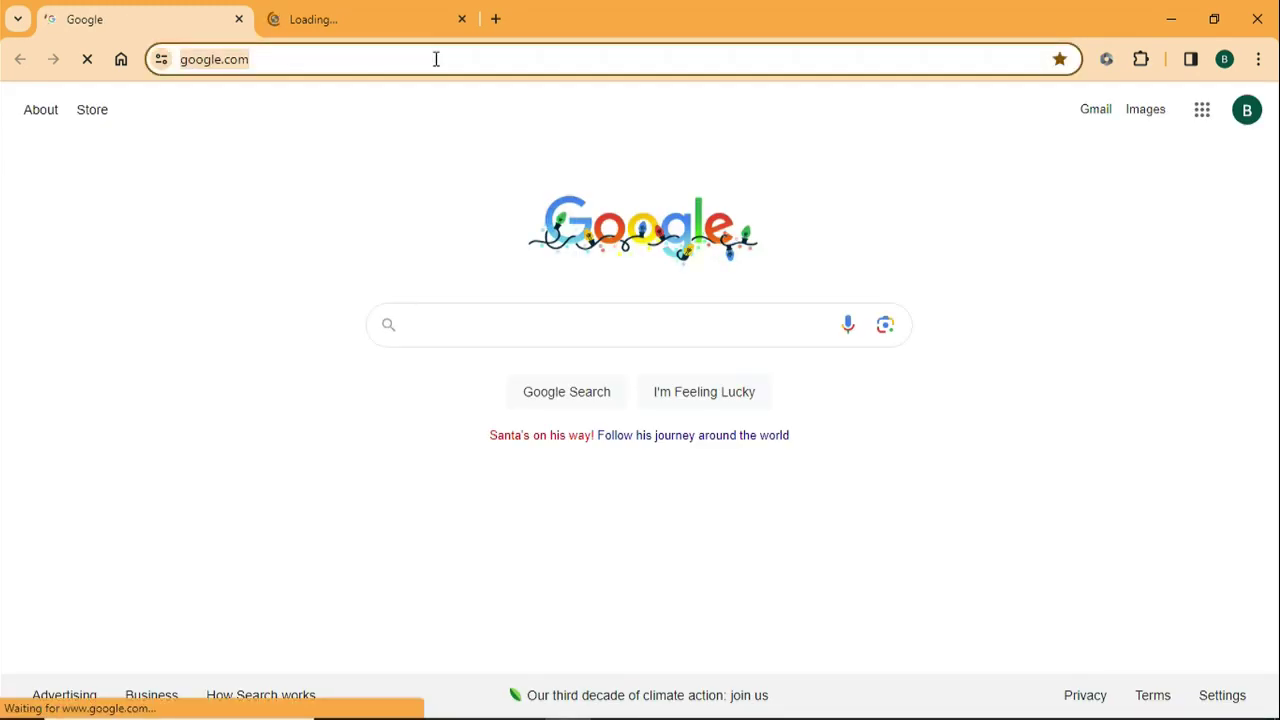
pyautogui.write('rufus')
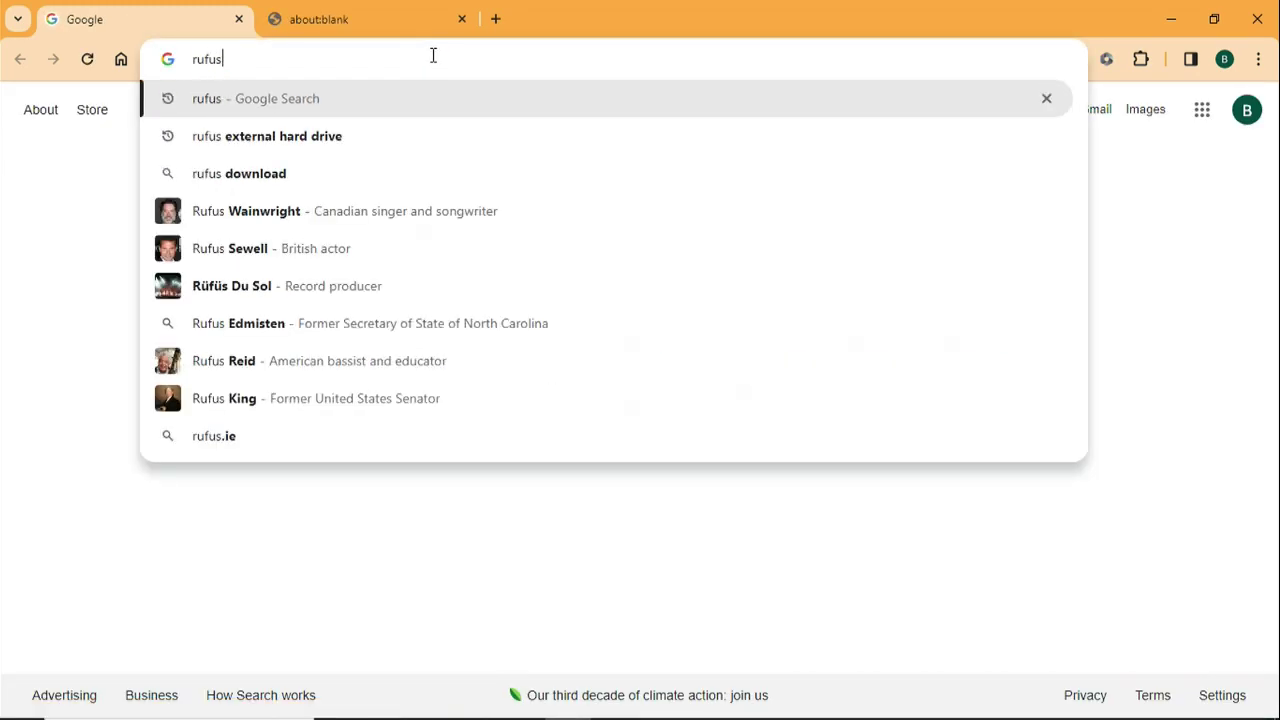
pyautogui.press('Return')
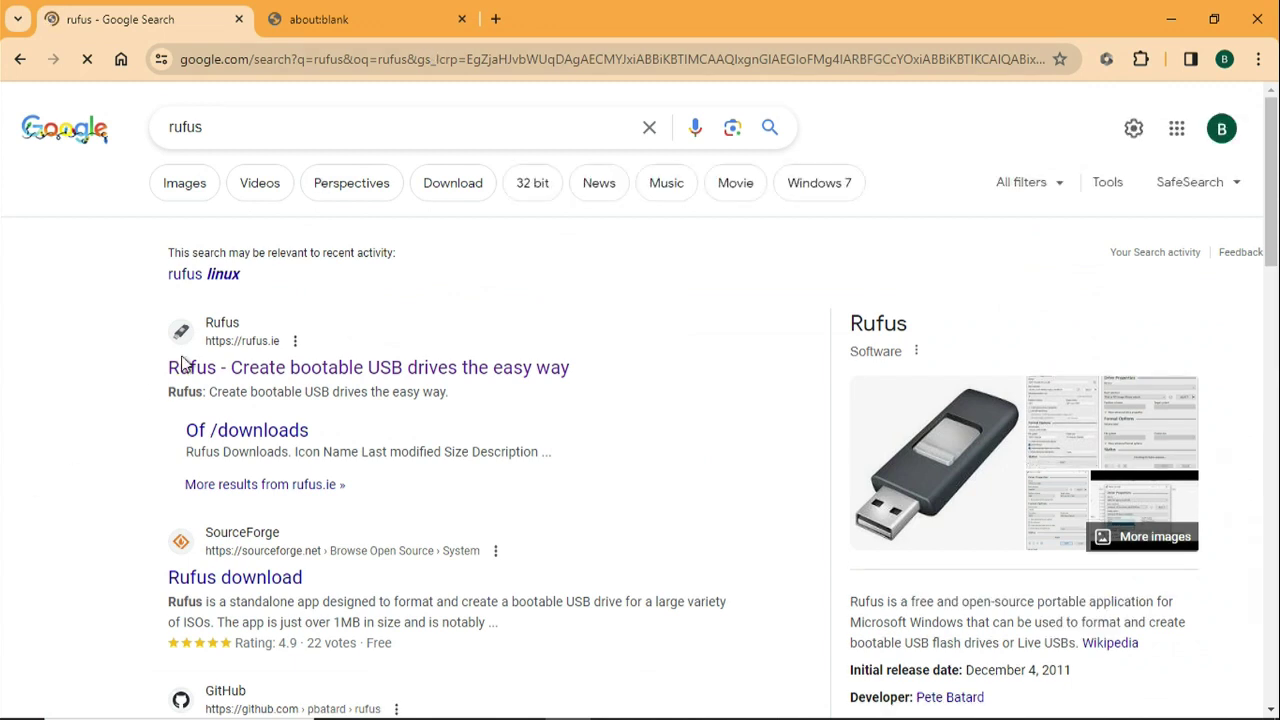
pyautogui.click(190, 362)
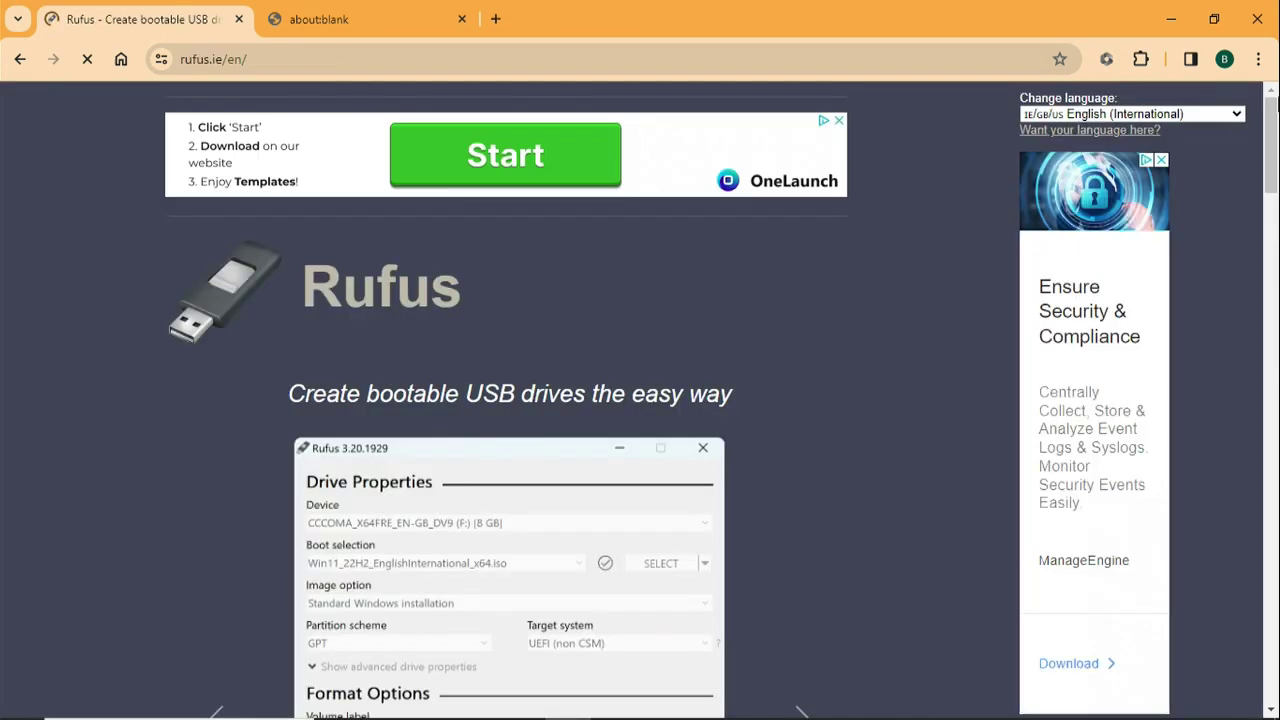
# Download the standard Windows x64 release rufus-4.3.exe, dismissing the ad, and launch it with permission to make changes to the device
pyautogui.moveTo(1274, 113); pyautogui.dragTo(1231, 276)
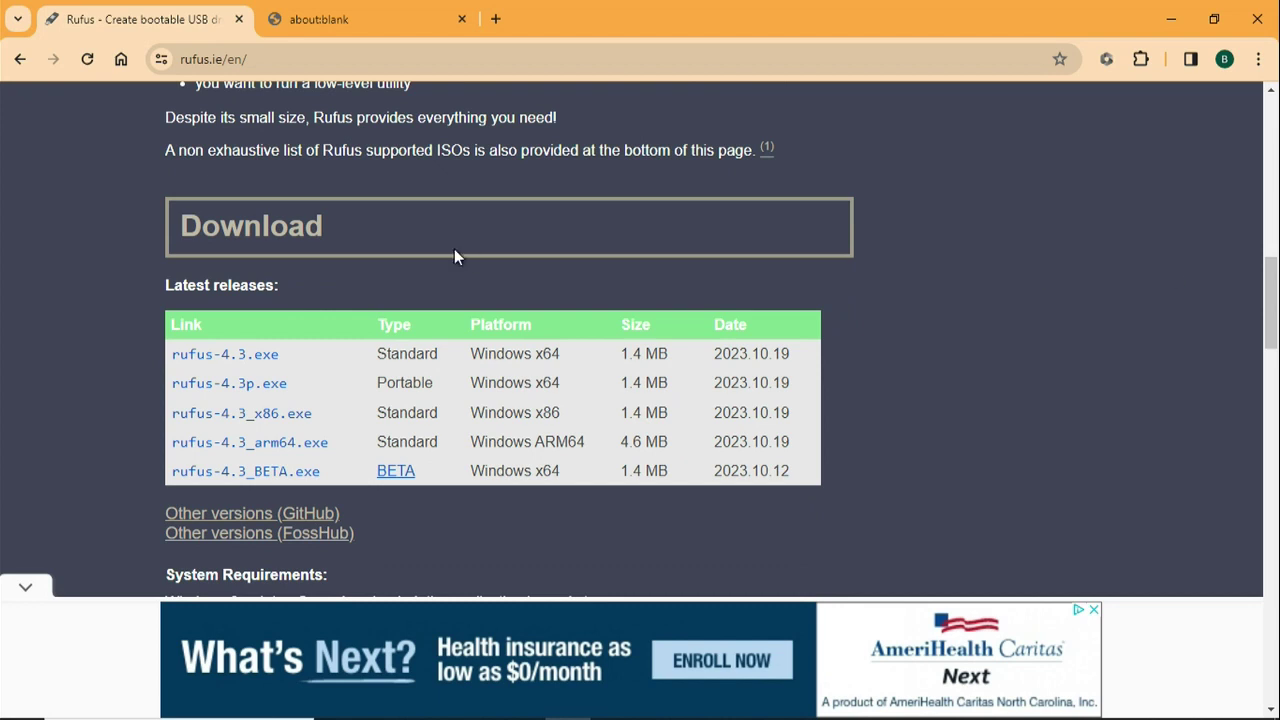
pyautogui.click(216, 362)
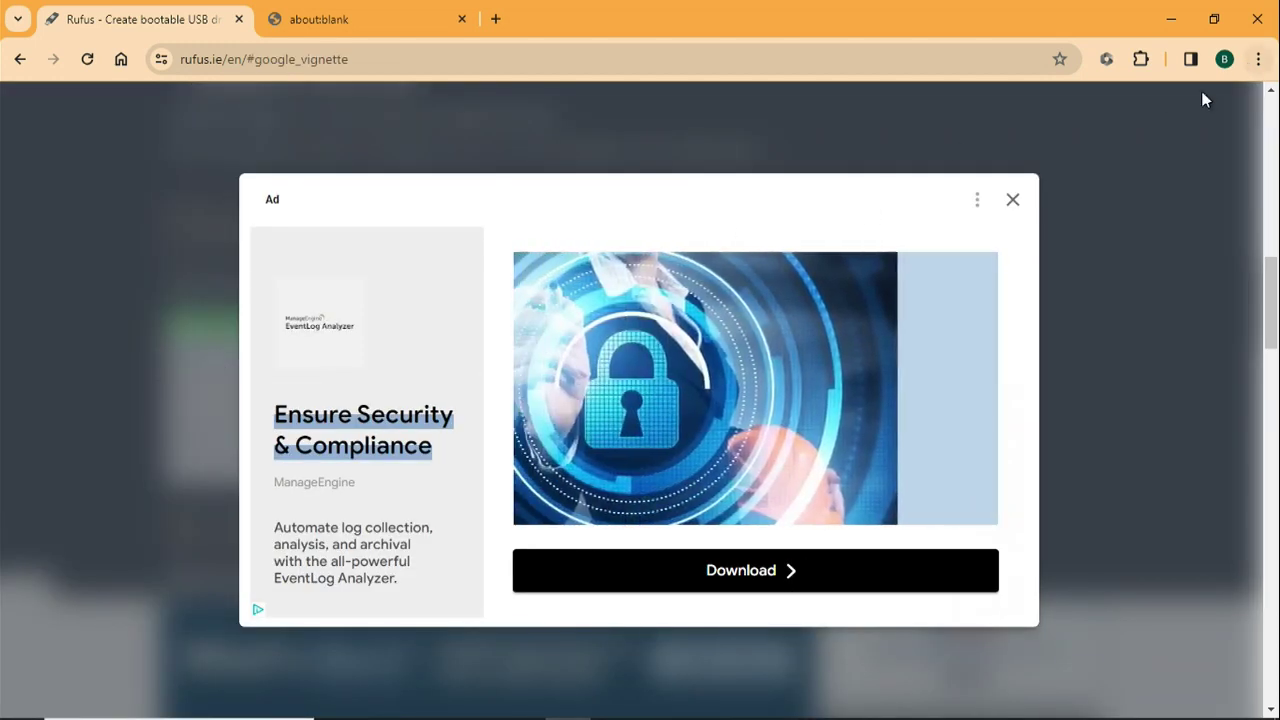
pyautogui.click(1013, 201)
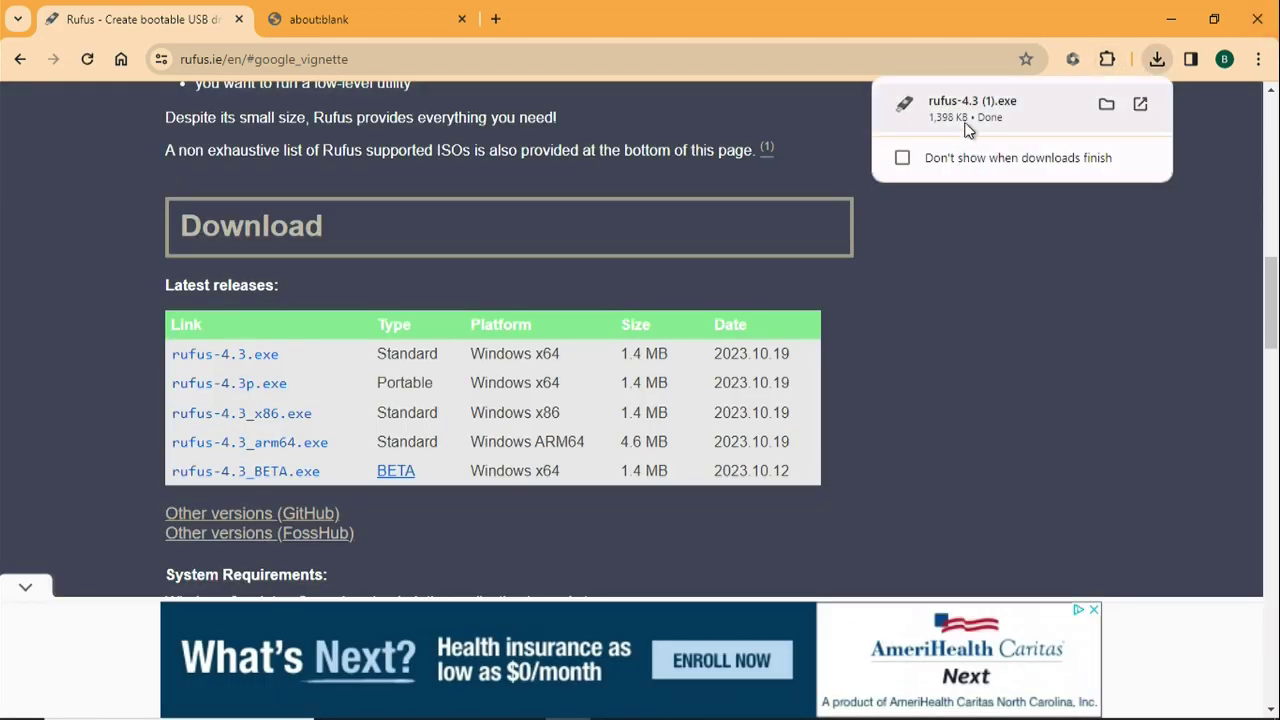
pyautogui.click(967, 130)
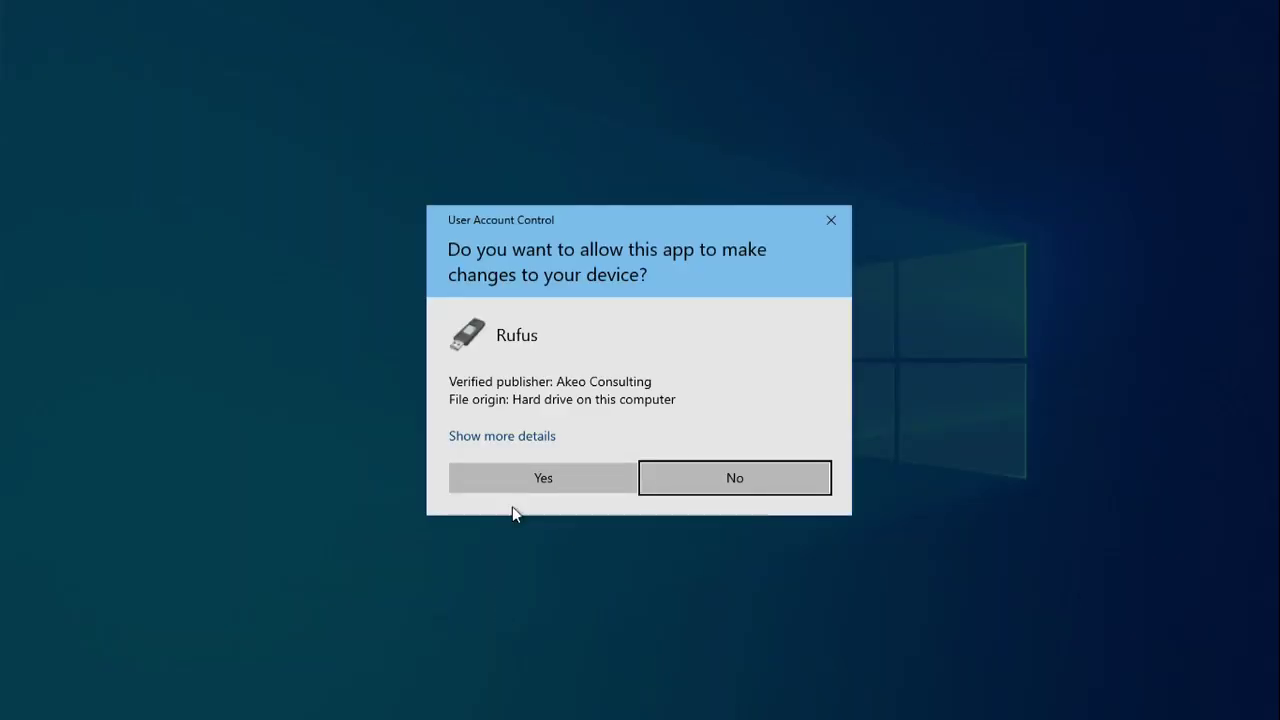
pyautogui.click(534, 486)
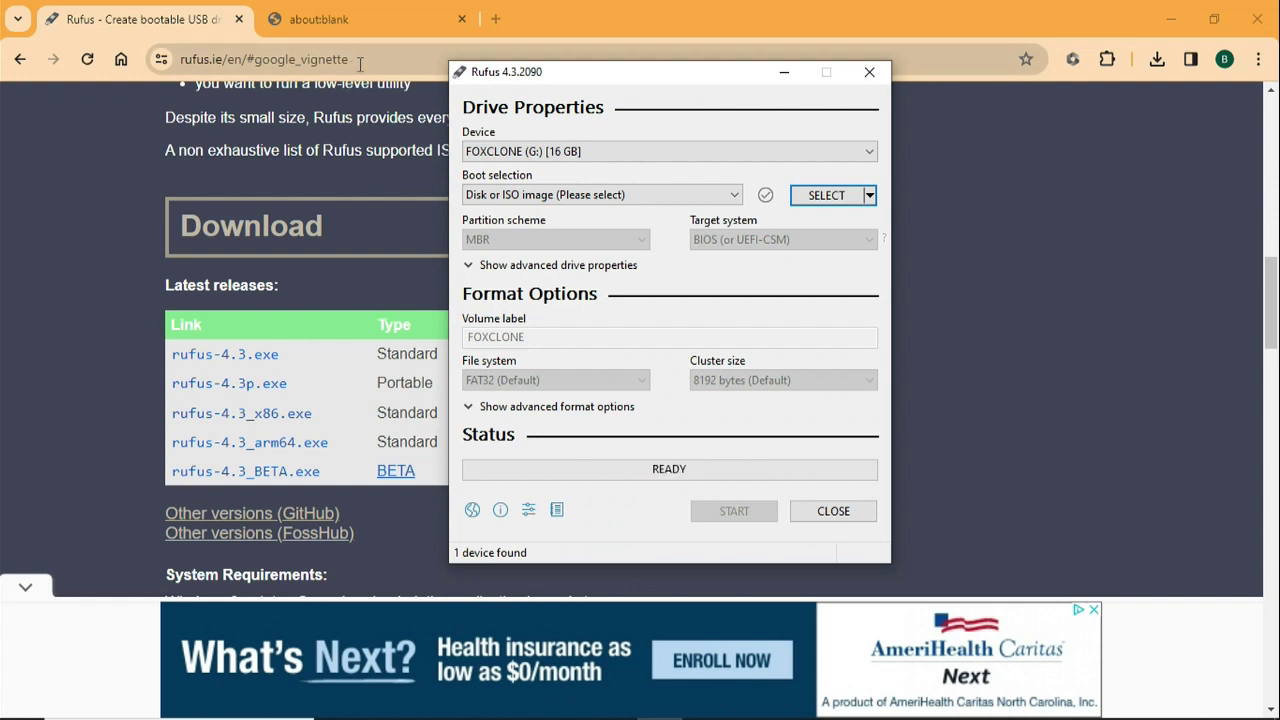
# Back in Chrome, search Google for "foxclone" and open the foxclone.org website from the results
pyautogui.click(360, 63)
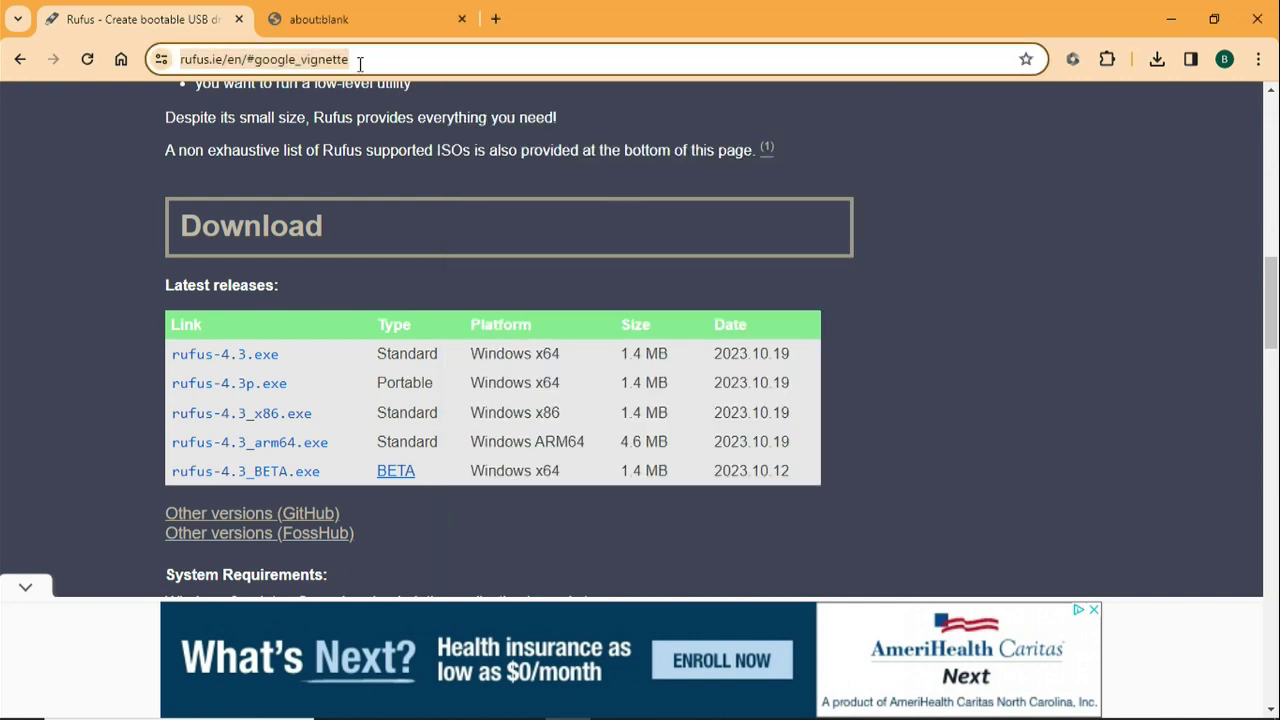
pyautogui.write('foxclone')
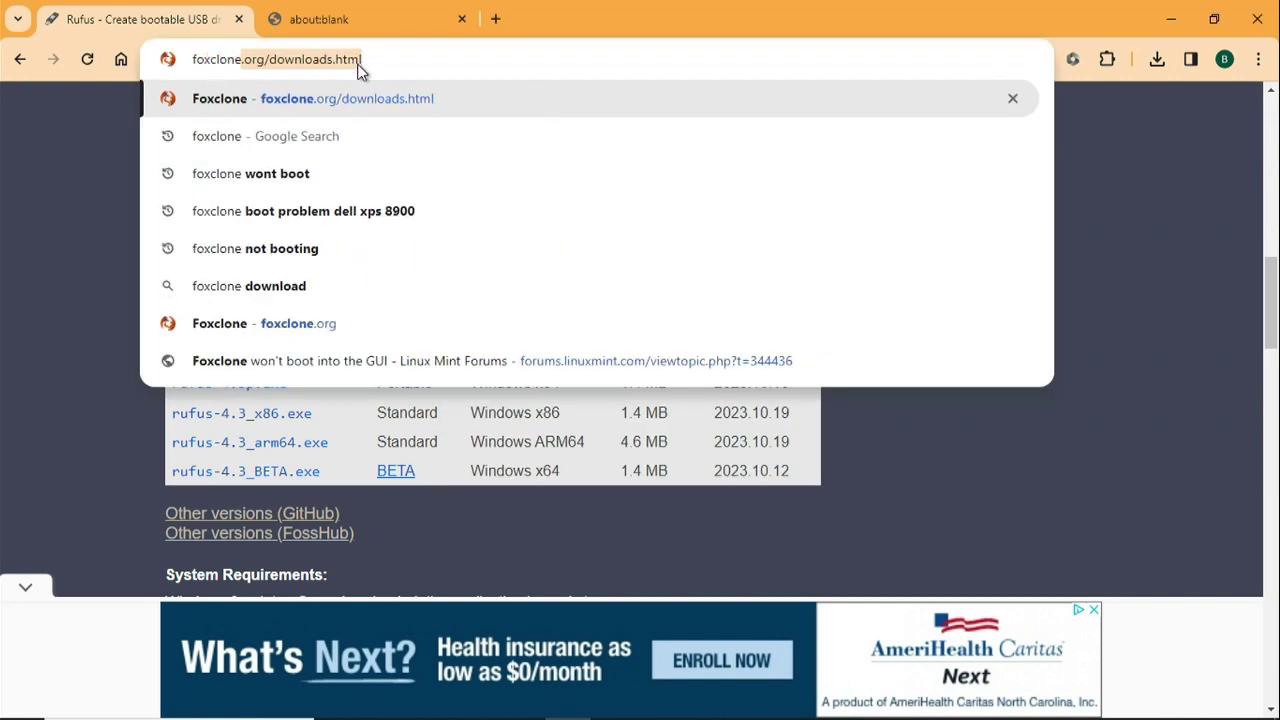
pyautogui.press('Delete')
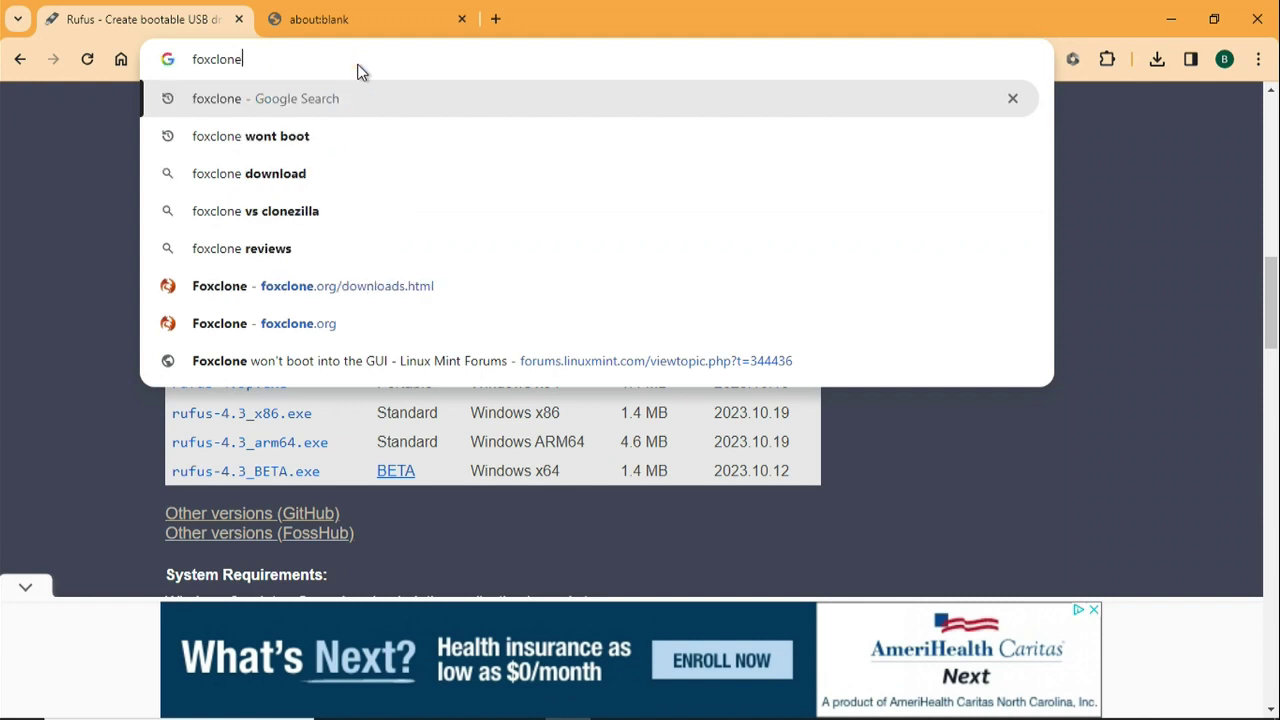
pyautogui.press('Return')
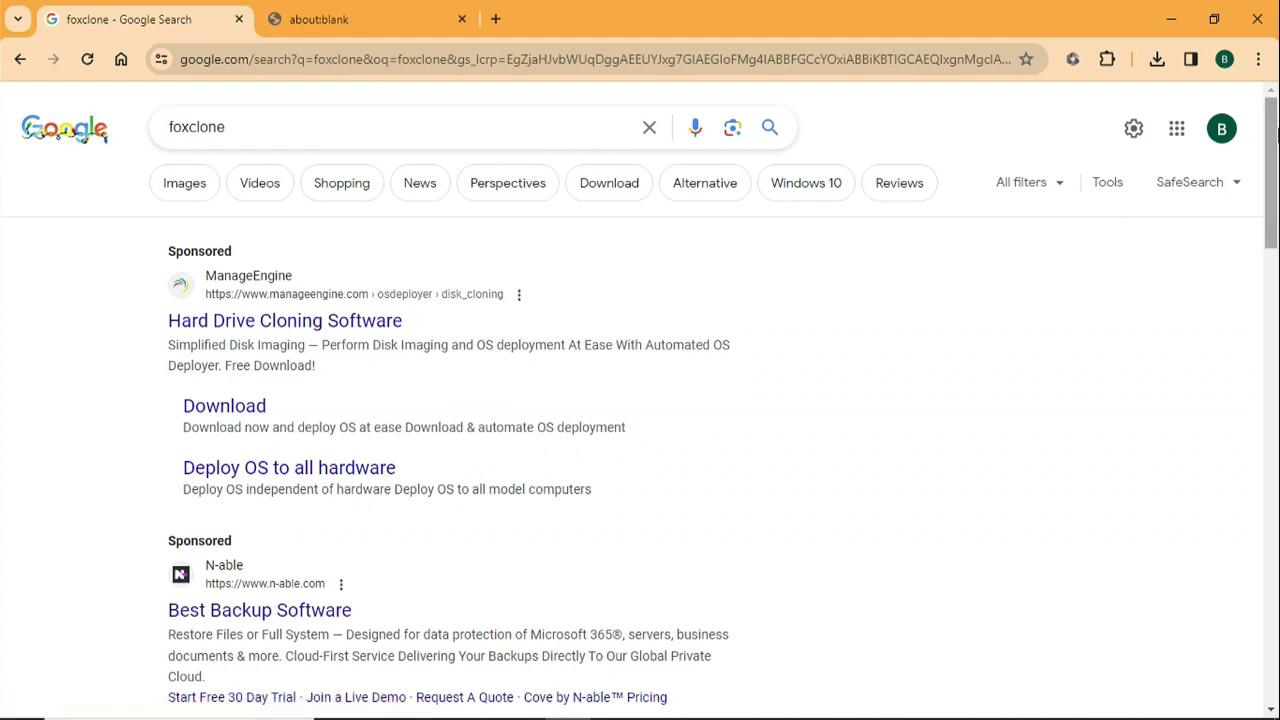
pyautogui.moveTo(1268, 136); pyautogui.dragTo(1251, 240)
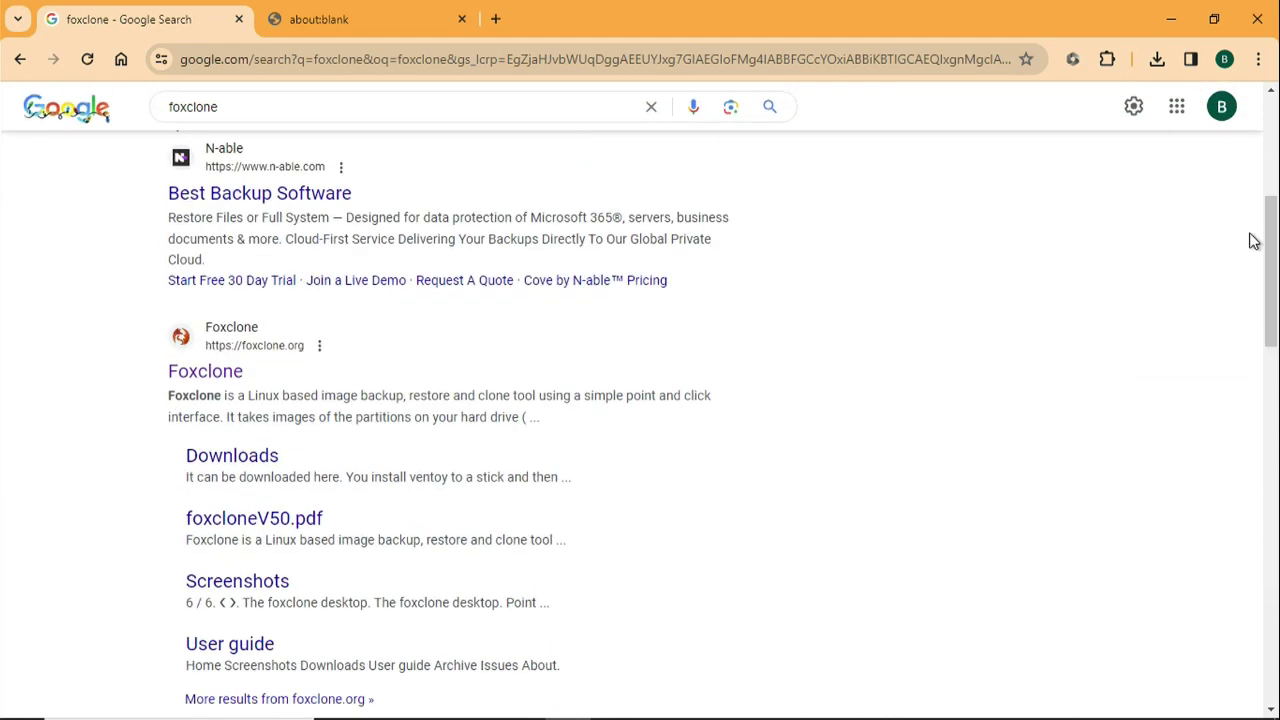
pyautogui.click(185, 375)
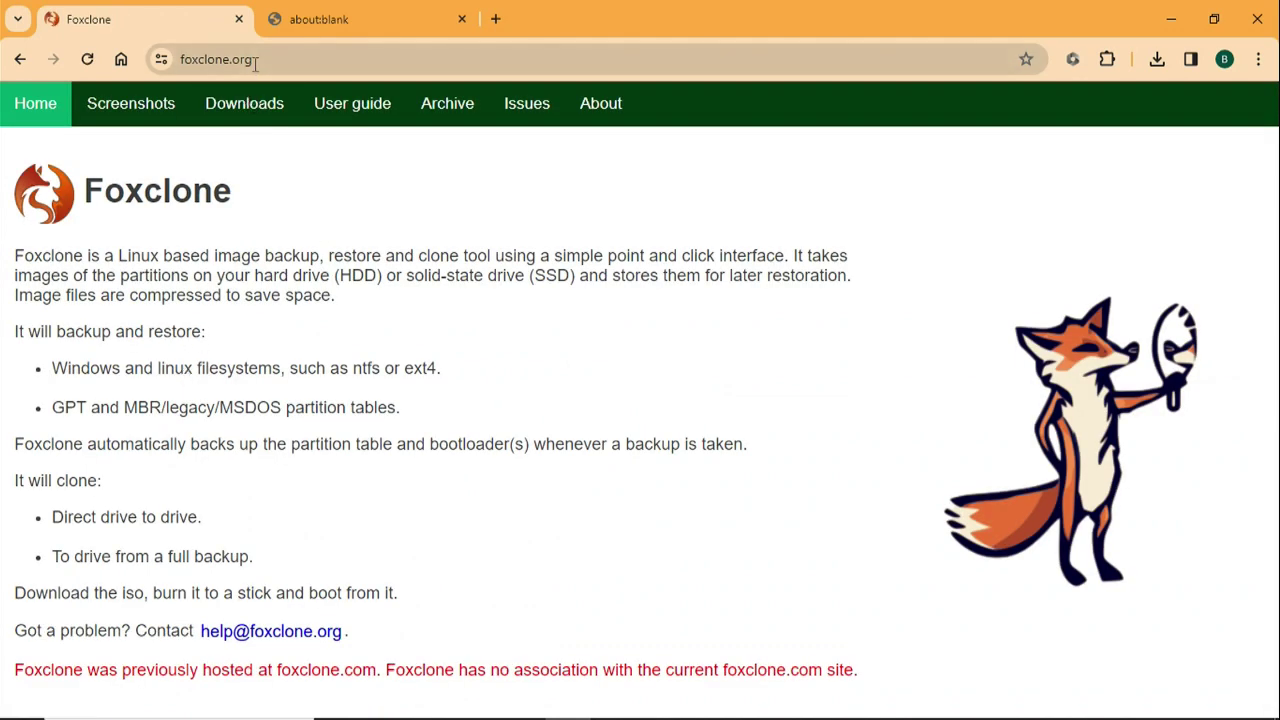
# Download the ISO of Foxclone's standard version from the site's downloads page and show the recent download history
pyautogui.click(248, 97)
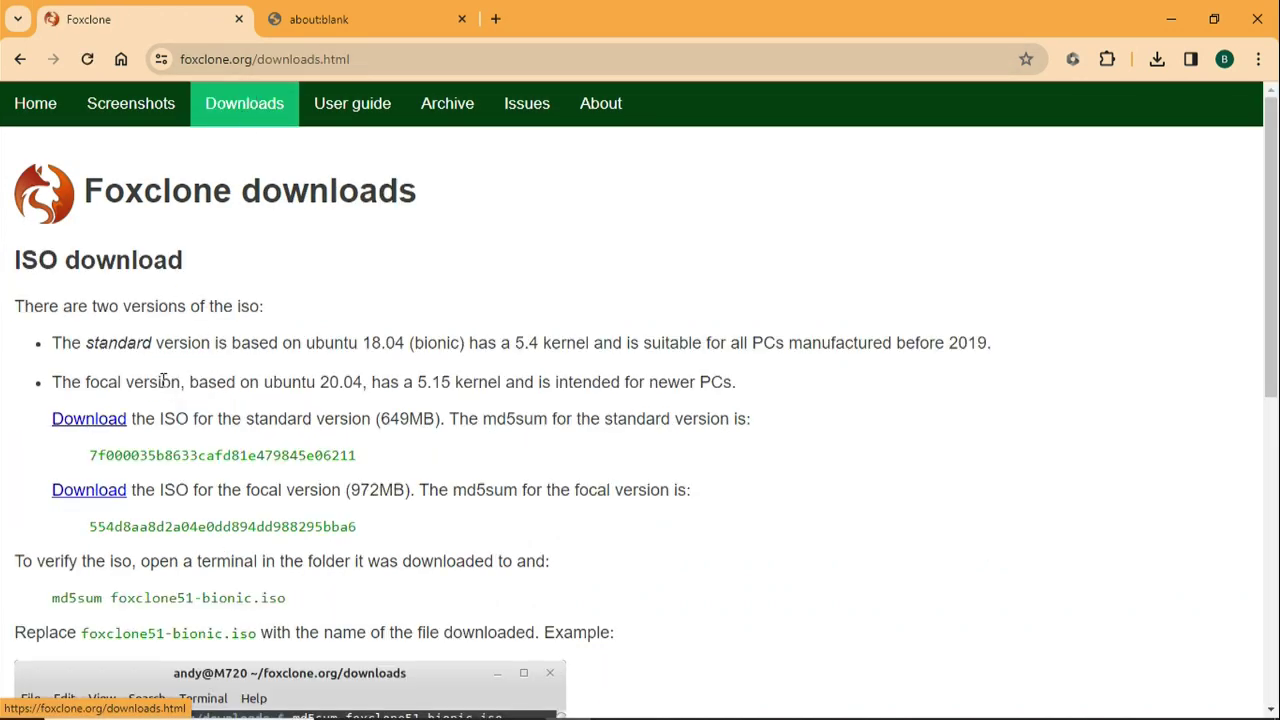
pyautogui.click(86, 420)
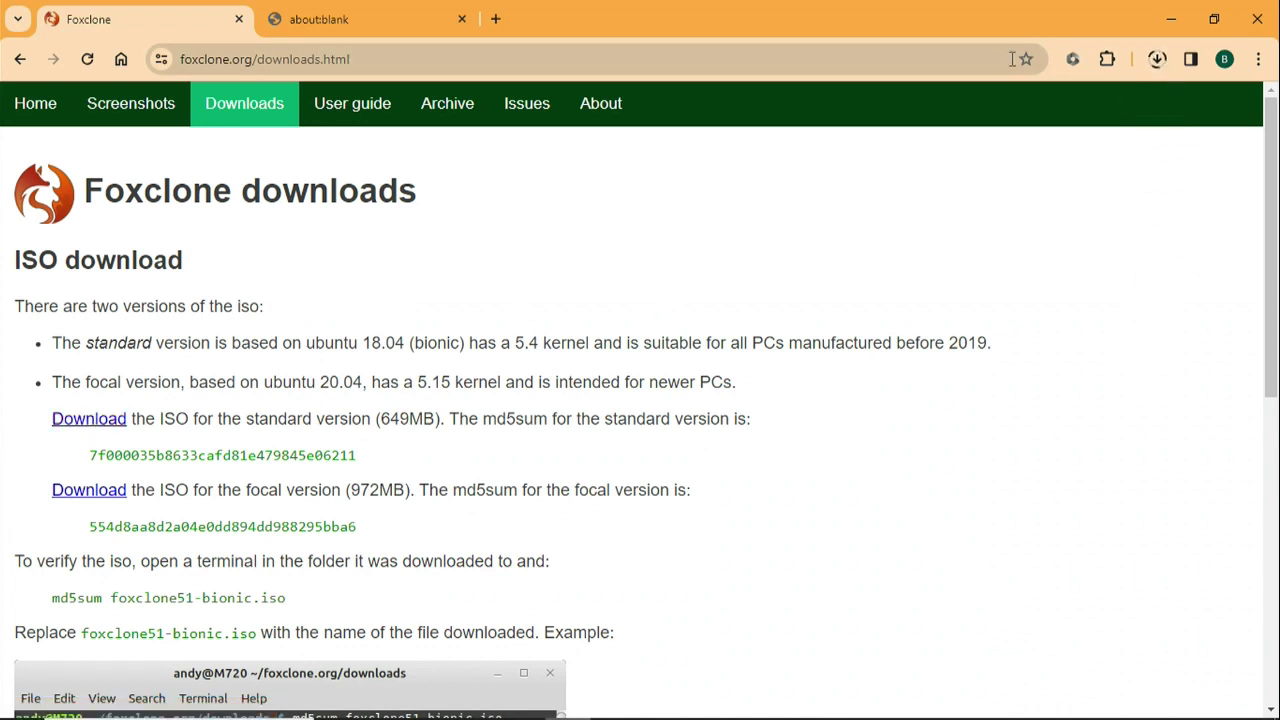
pyautogui.click(1158, 60)
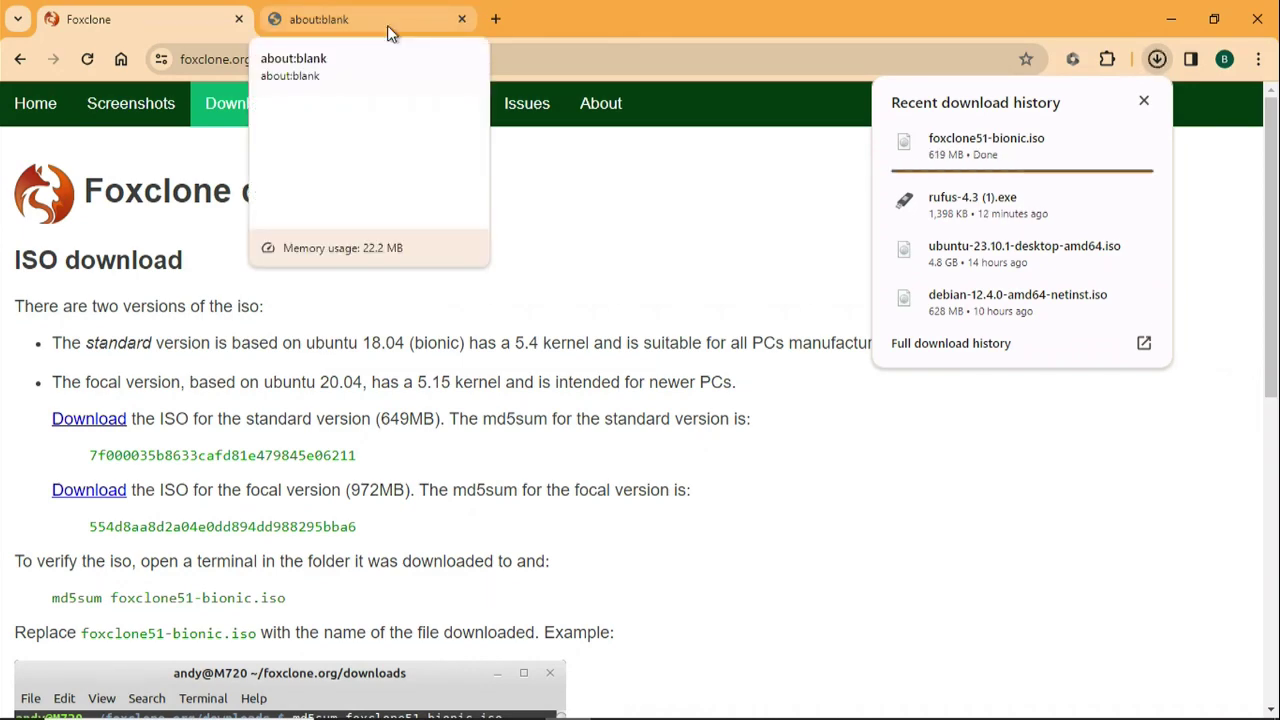
# Open the Downloads folder in File Explorer to check for the downloaded Foxclone ISO
pyautogui.moveTo(440, 712)
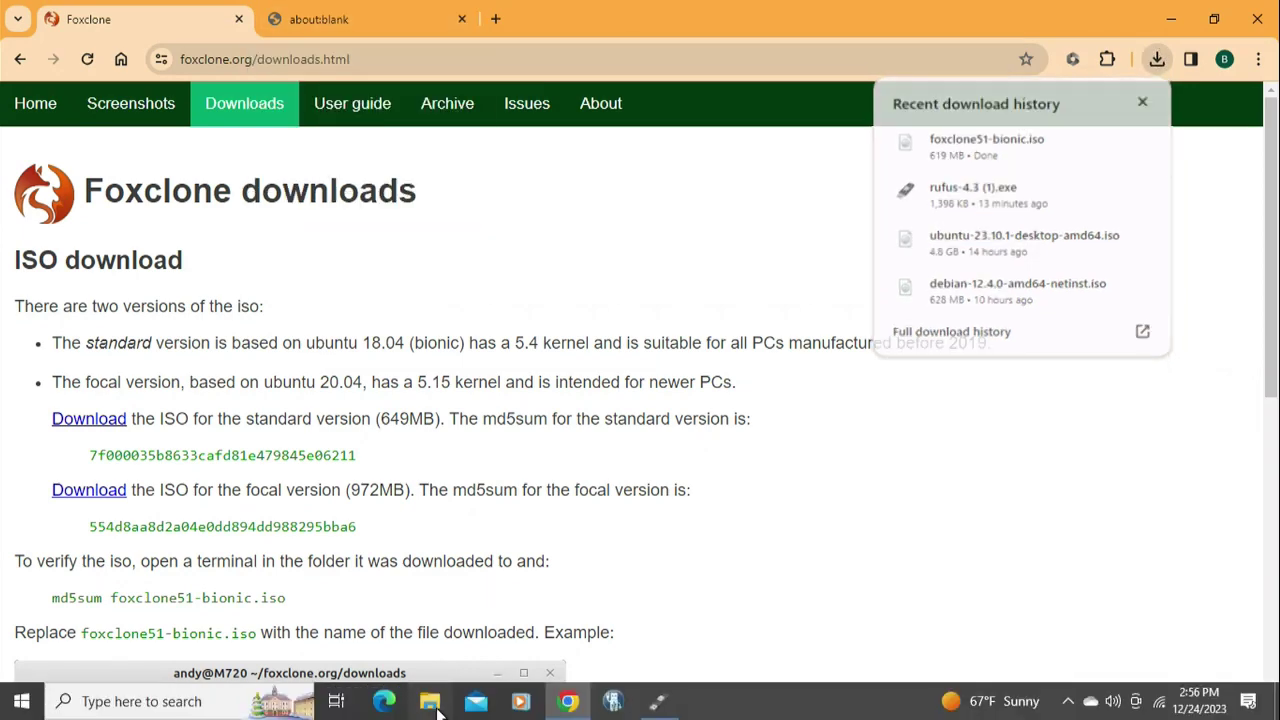
pyautogui.click(432, 703)
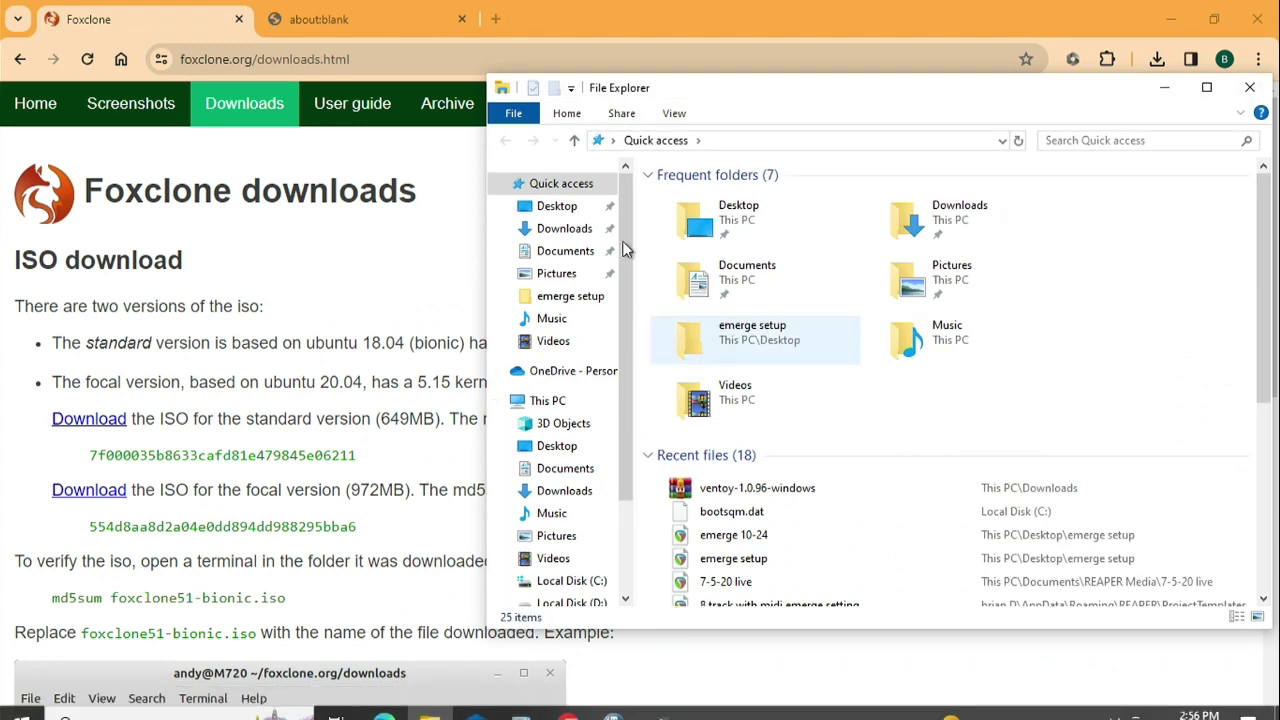
pyautogui.click(566, 229)
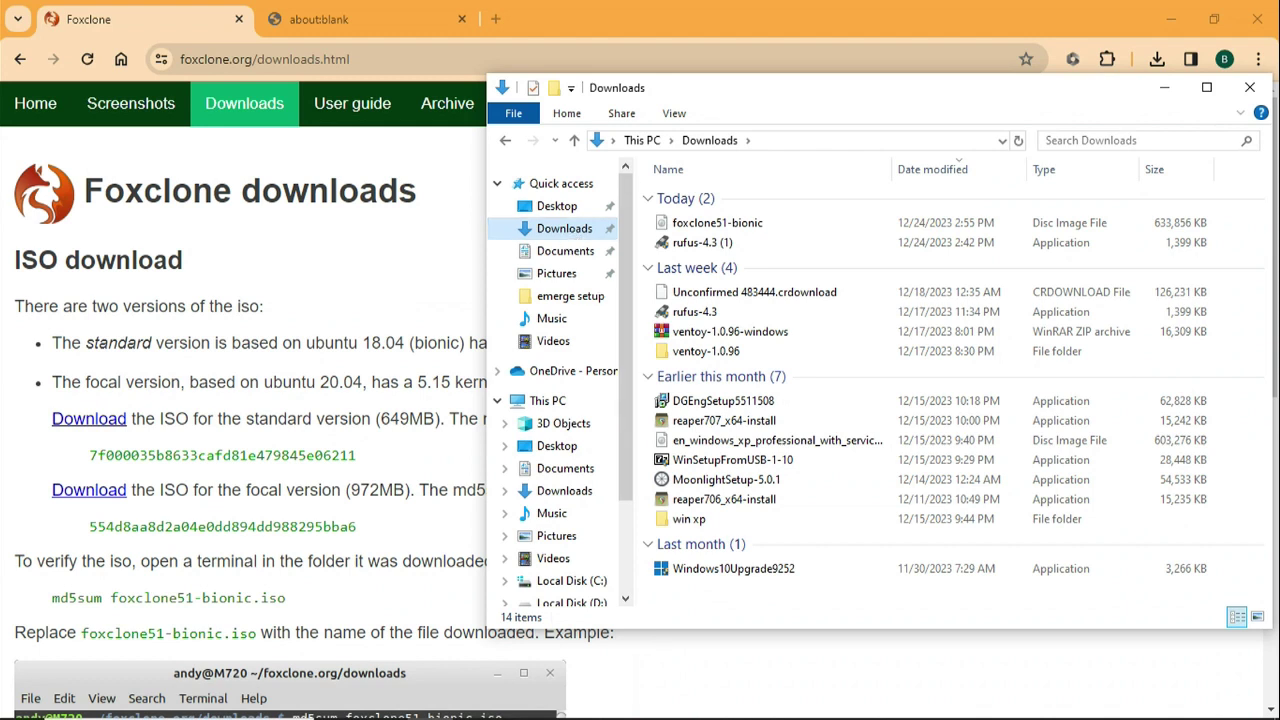
# Switch to Rufus and choose the 16 GB FOXCLONE (G:) drive as the target device
pyautogui.moveTo(655, 718)
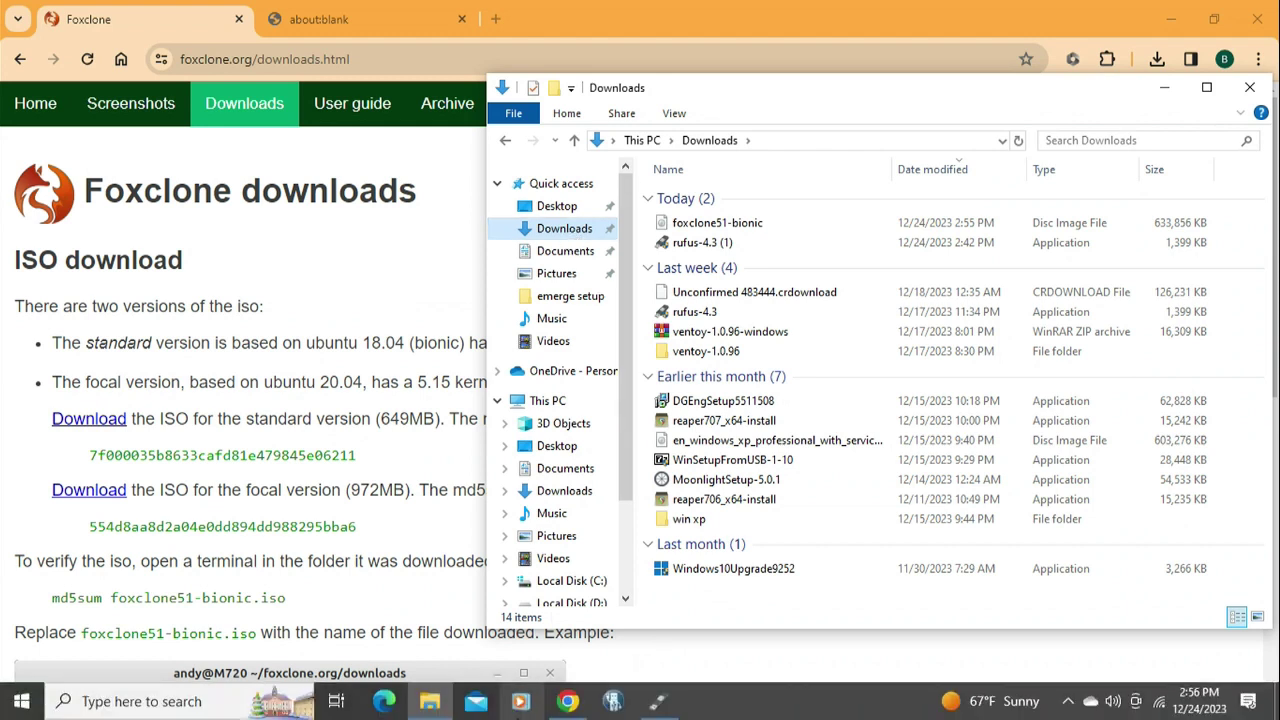
pyautogui.click(659, 710)
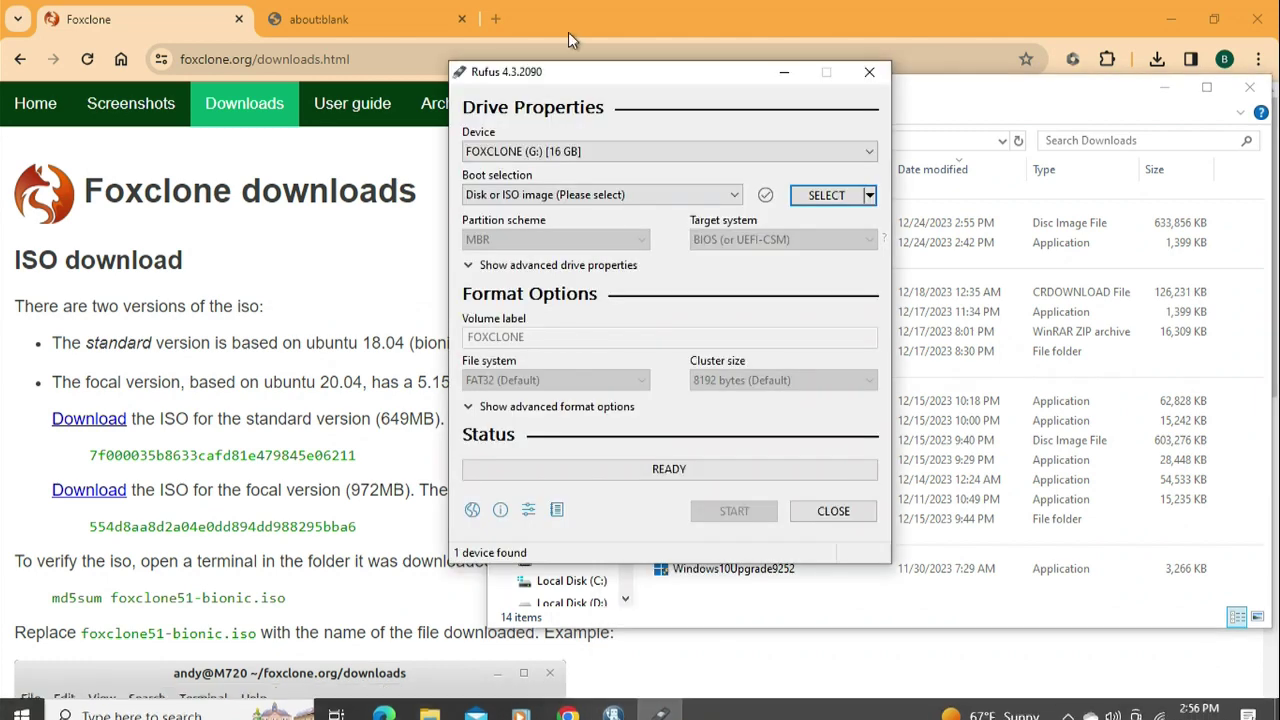
pyautogui.click(520, 150)
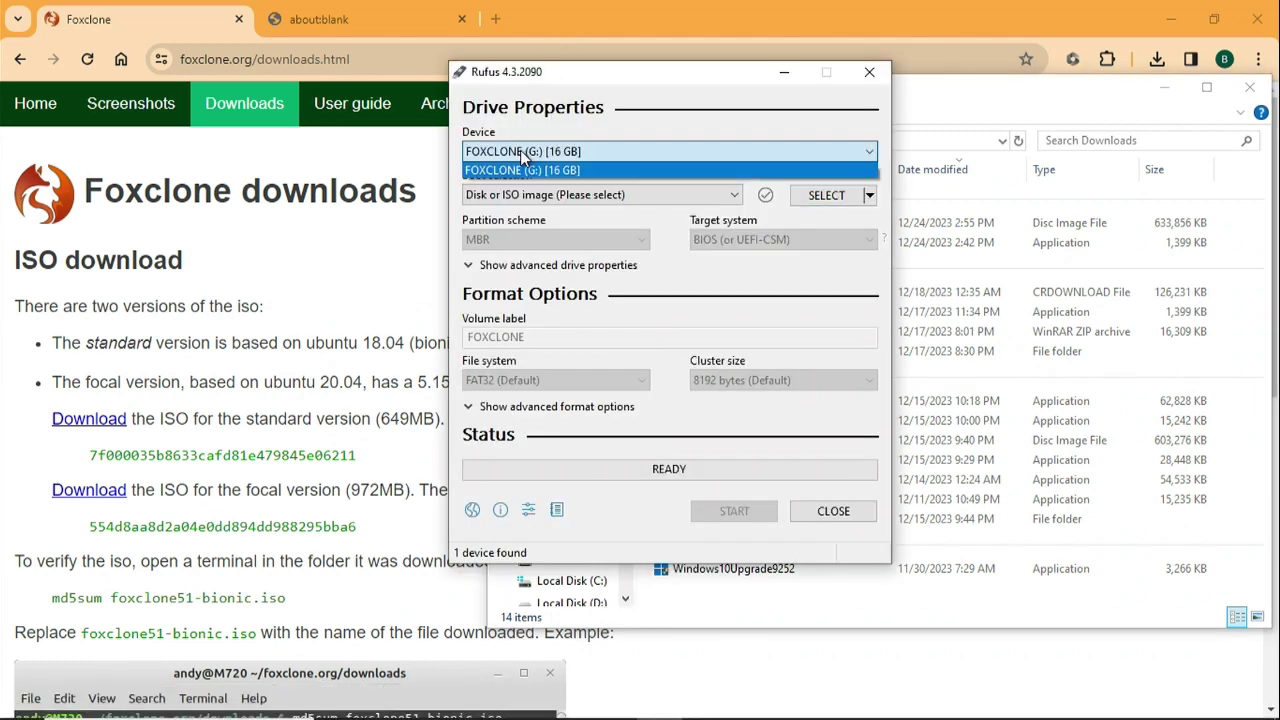
pyautogui.click(520, 150)
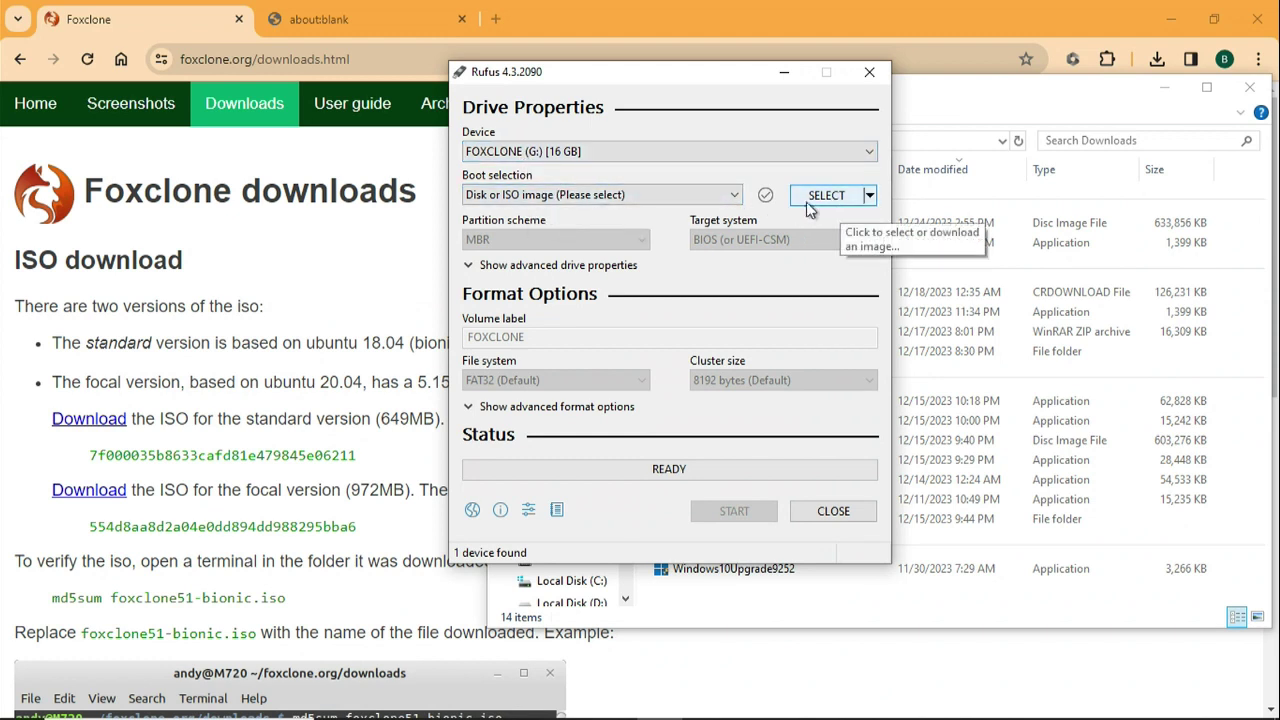
# Set the boot selection to a disk or ISO image and load foxclone51-bionic.iso from the Downloads folder
pyautogui.click(687, 196)
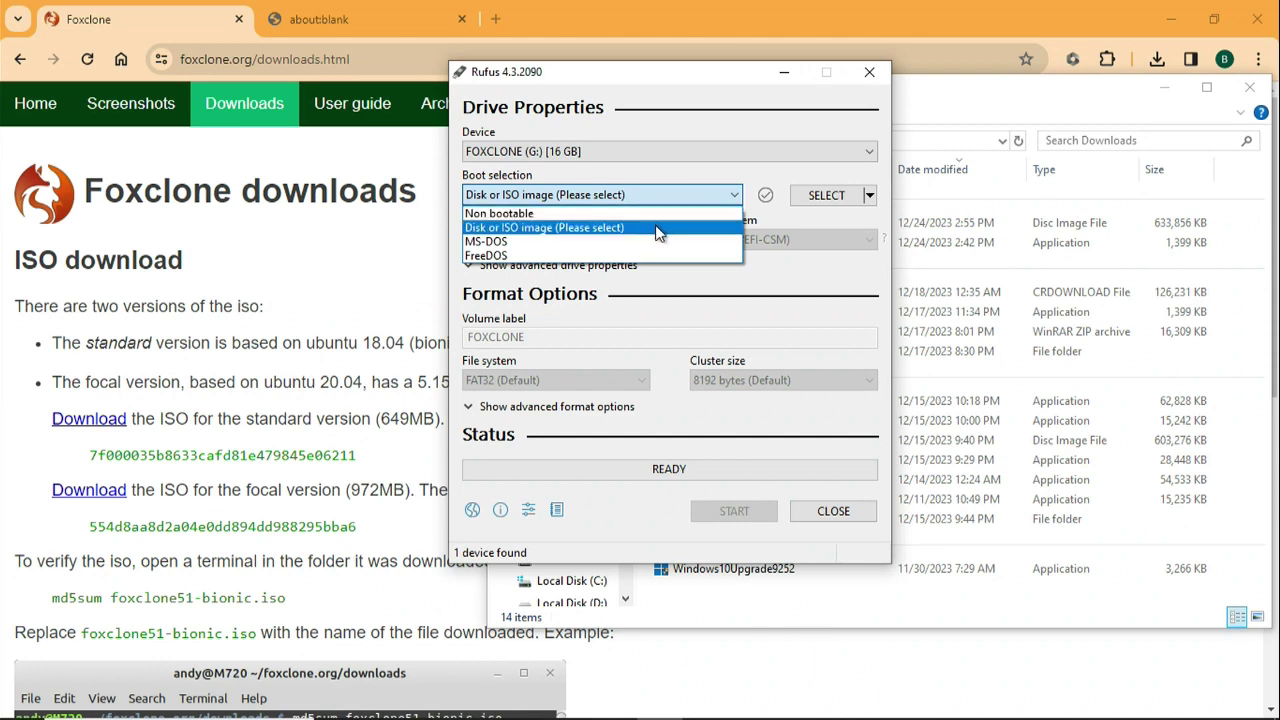
pyautogui.click(658, 228)
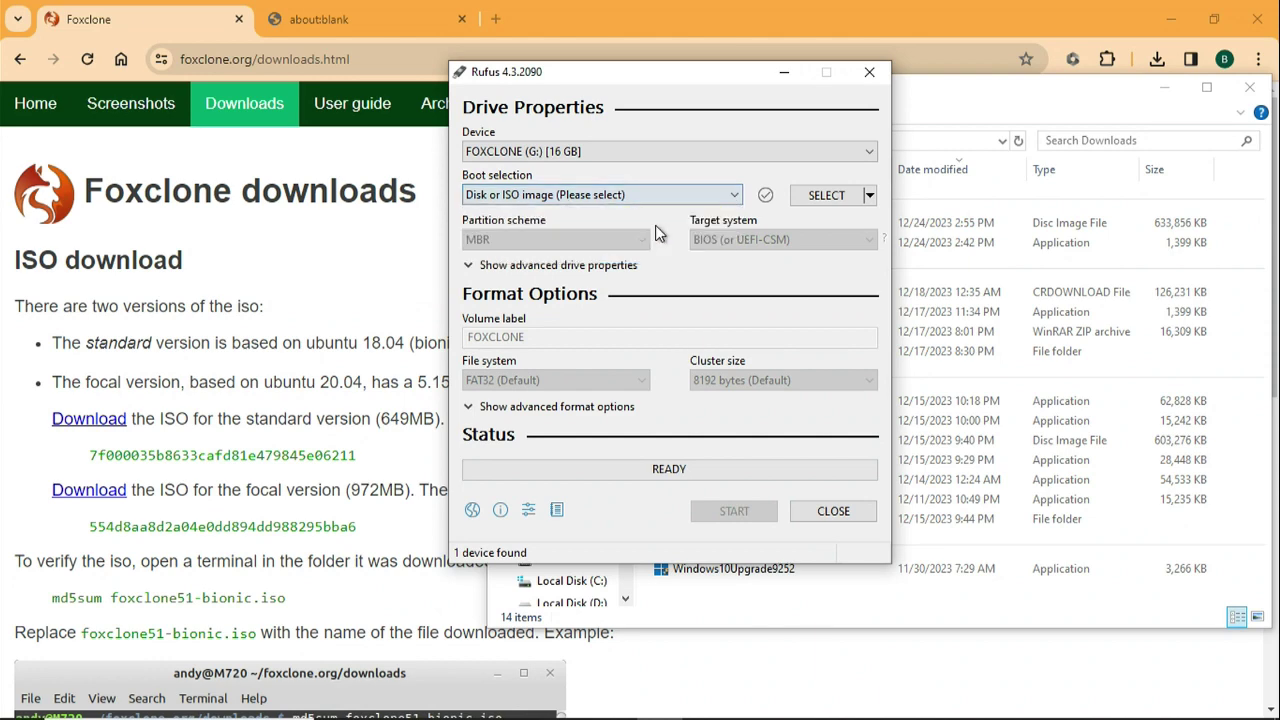
pyautogui.click(830, 196)
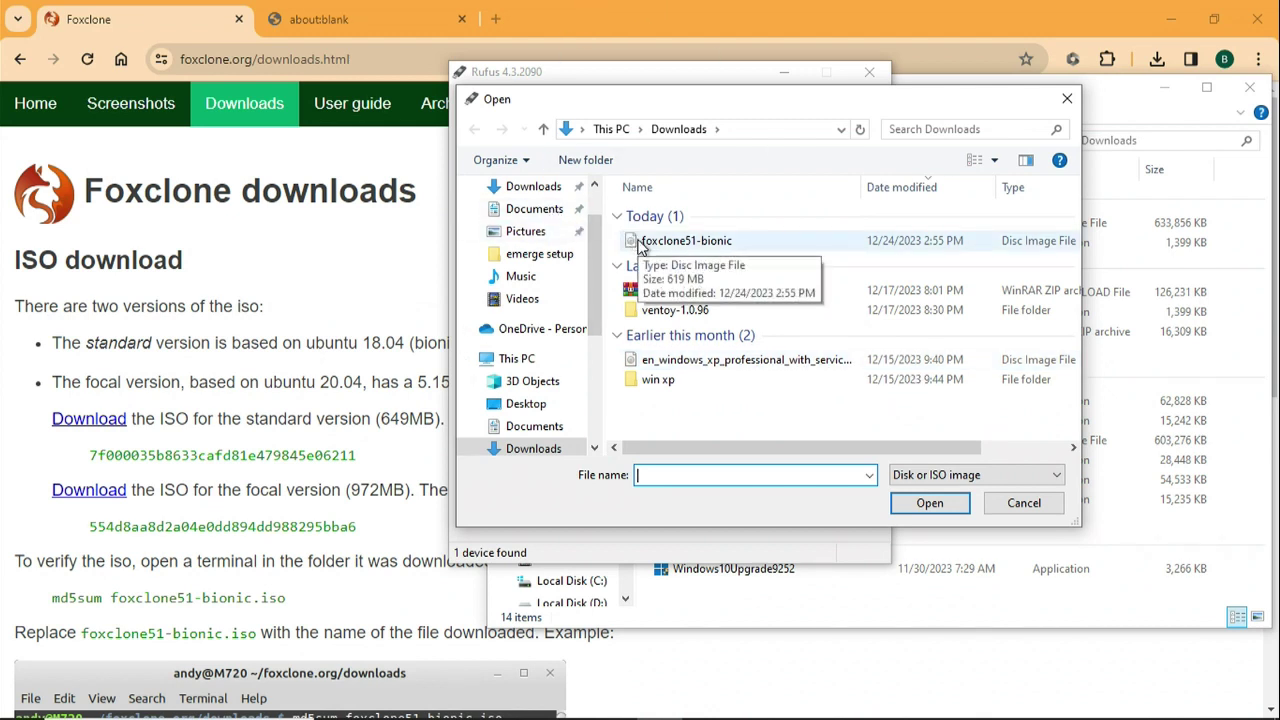
pyautogui.doubleClick(640, 246)
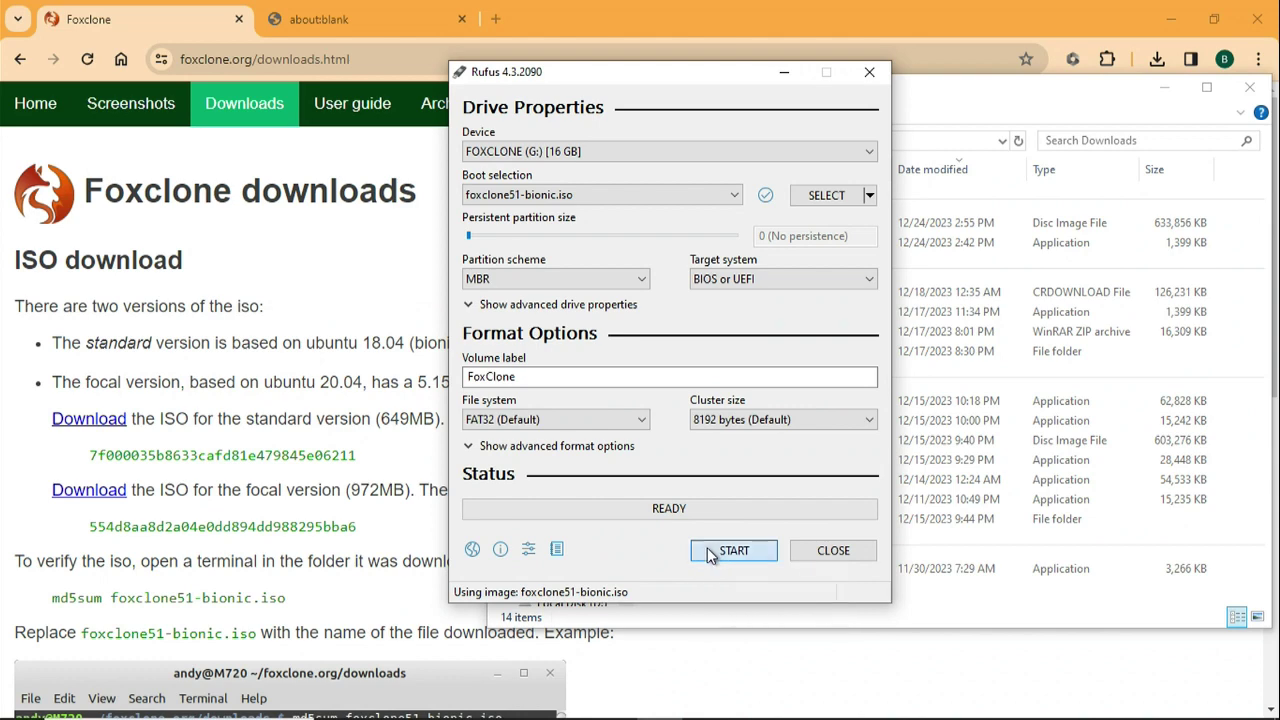
# Write the image to the USB drive in ISO Image mode, accepting the additional Syslinux file download and the erasure of all data
pyautogui.click(709, 553)
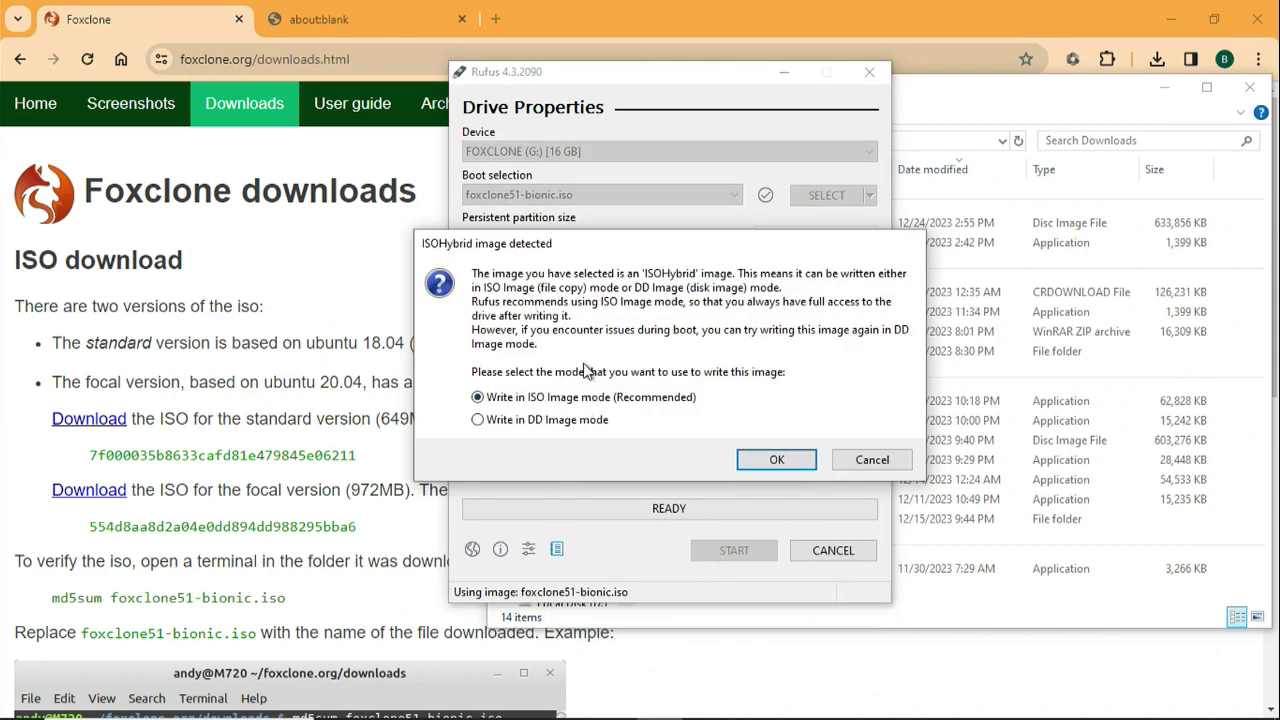
pyautogui.click(778, 459)
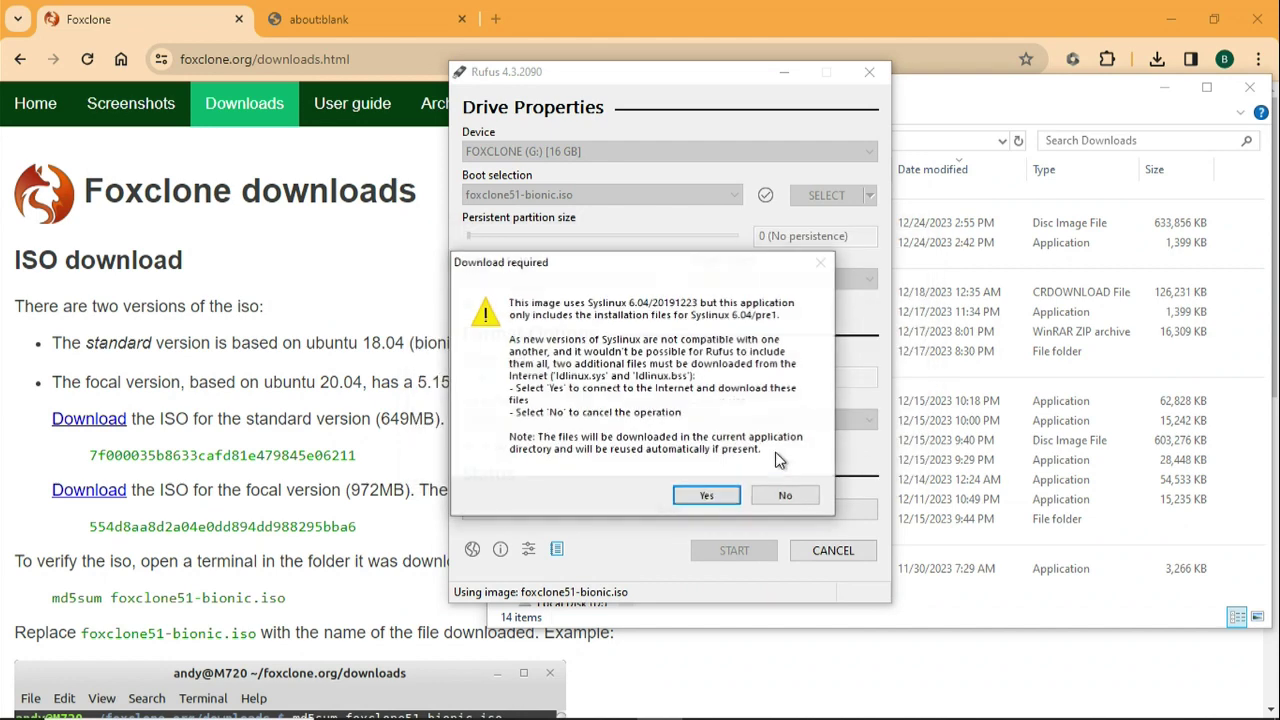
pyautogui.click(706, 498)
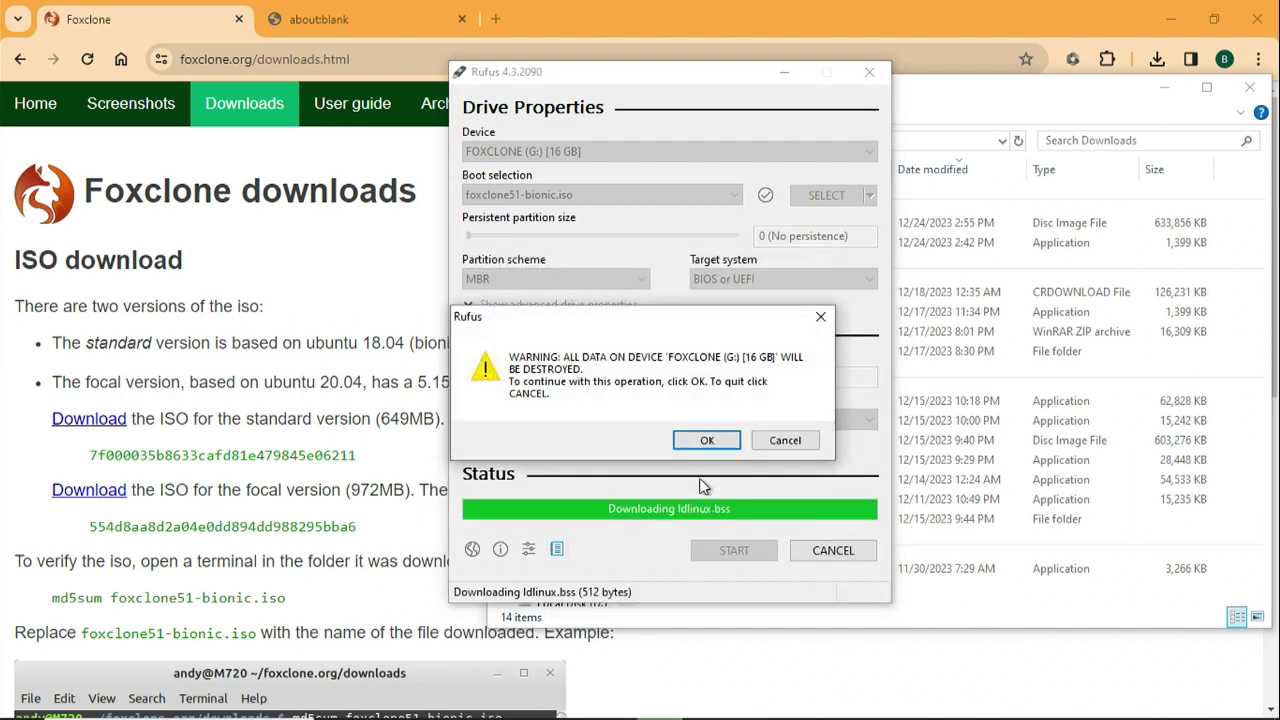
pyautogui.click(702, 441)
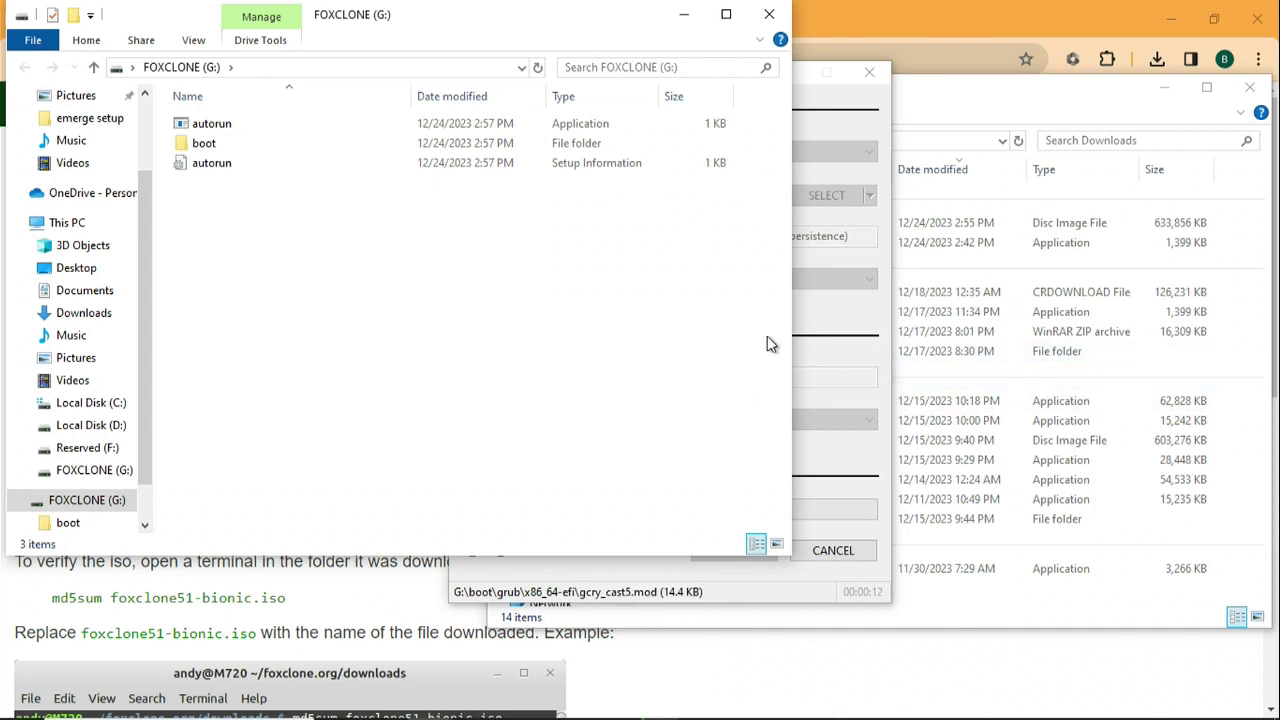
pyautogui.click(847, 315)
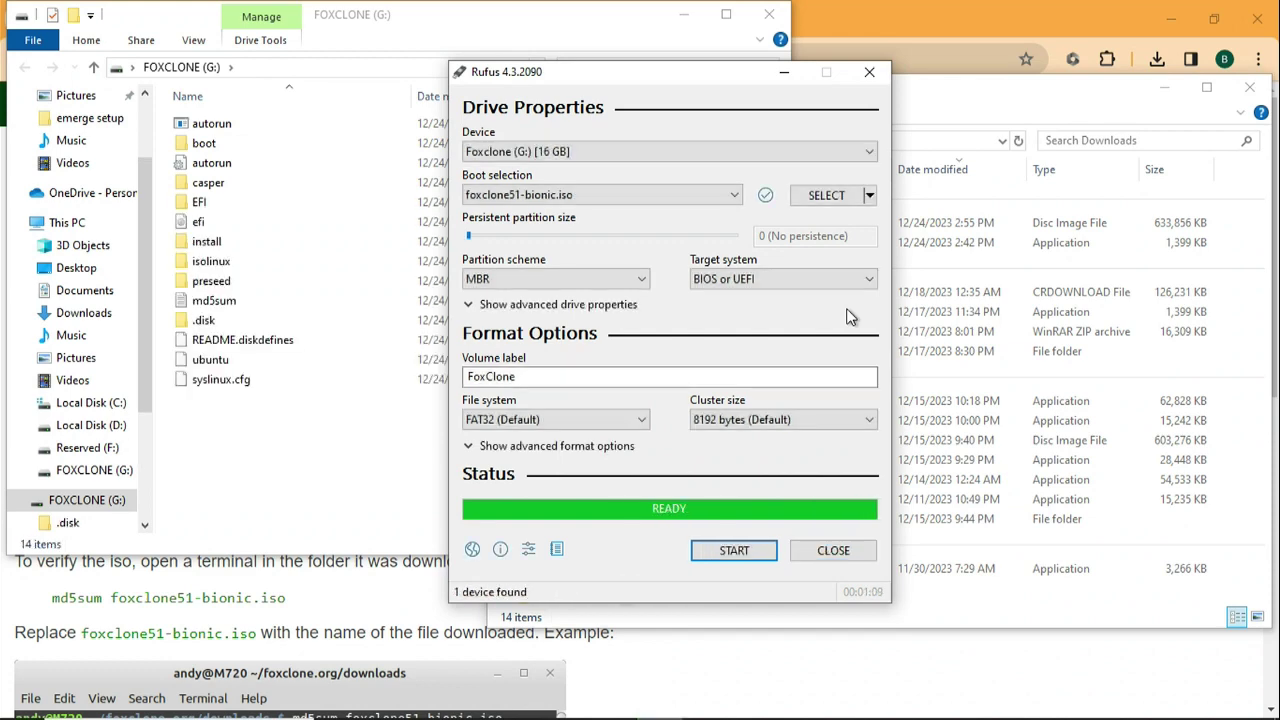
# Close Rufus and restart the computer
pyautogui.click(21, 701)
pyautogui.click(23, 660)
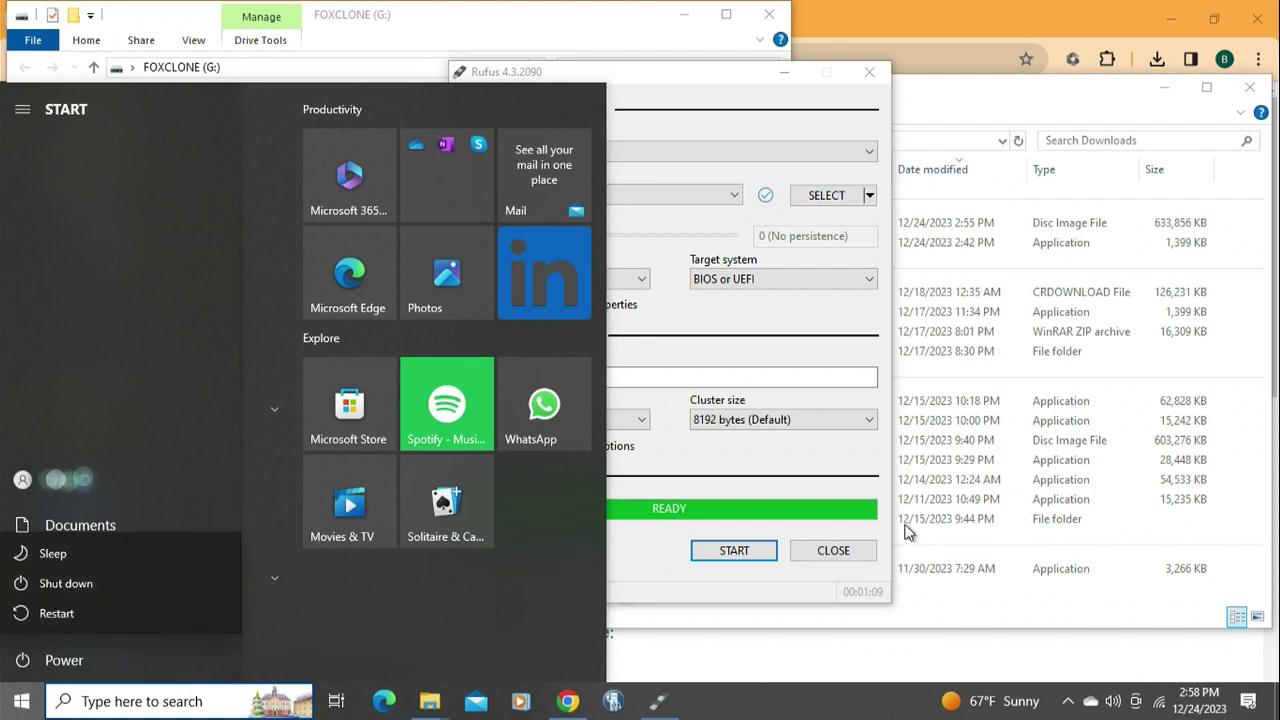
pyautogui.click(857, 549)
pyautogui.click(857, 549)
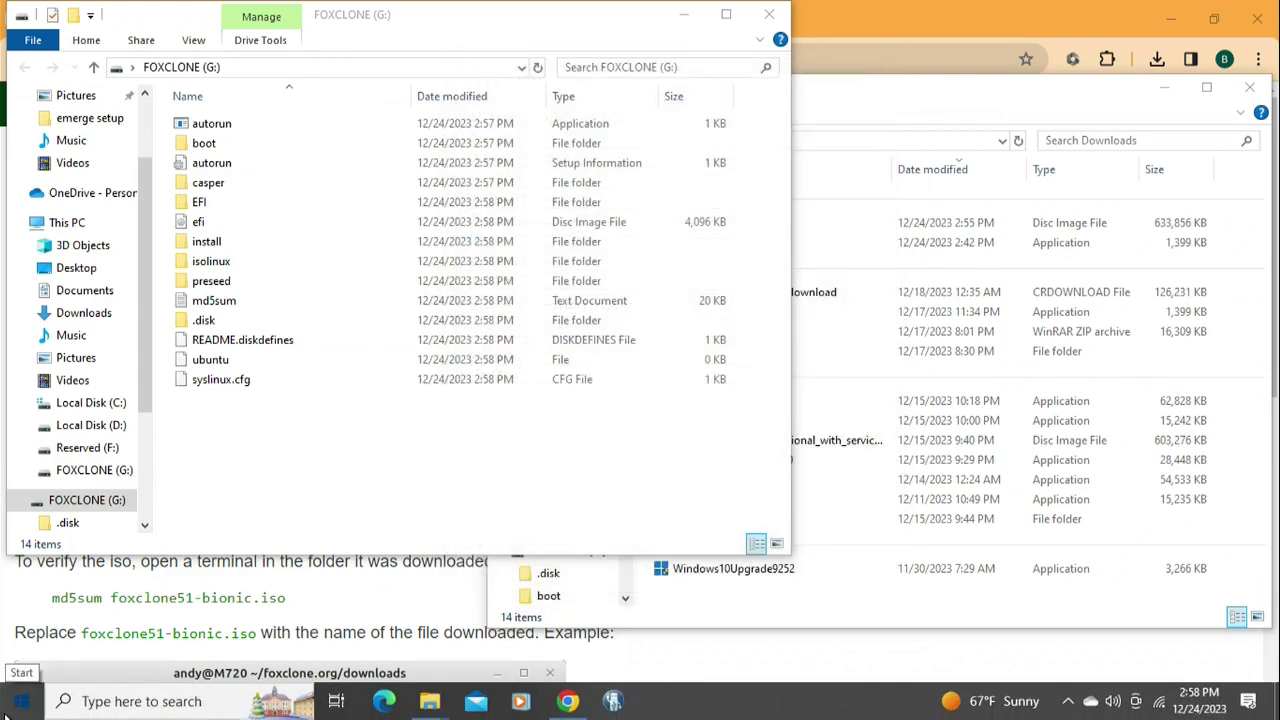
pyautogui.click(14, 703)
pyautogui.click(22, 660)
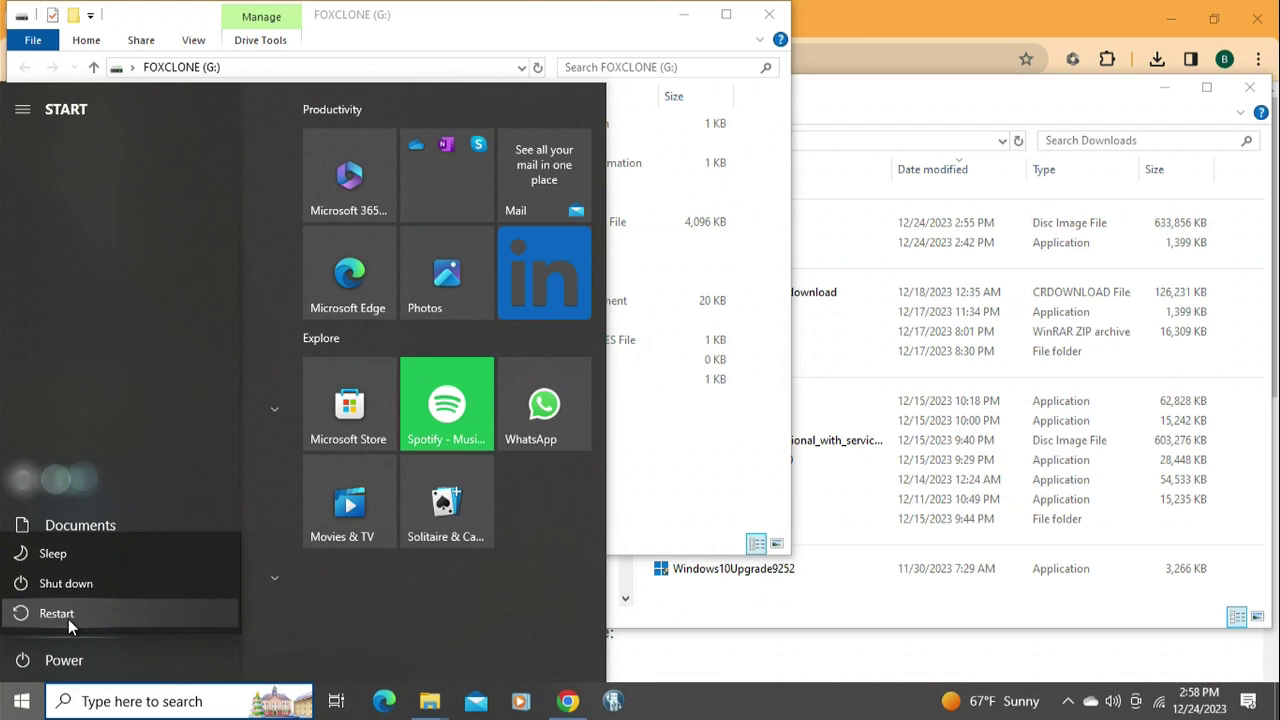
pyautogui.click(68, 620)
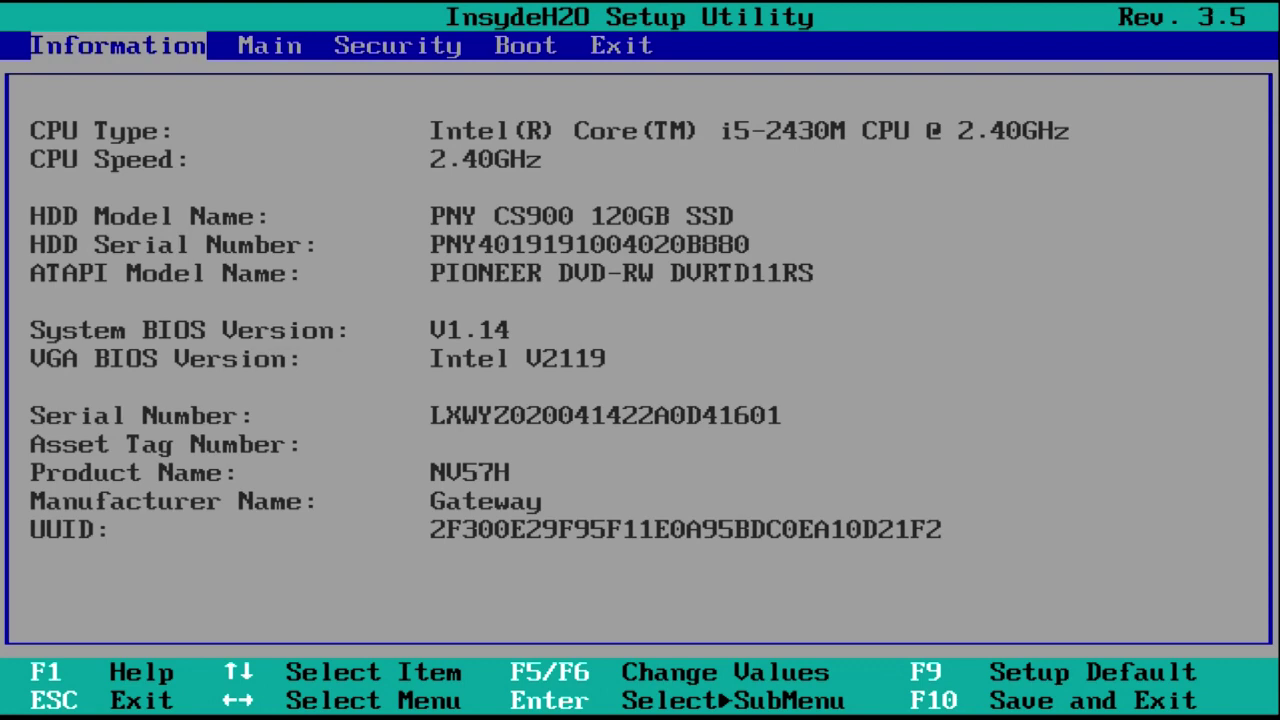
# Move the USB HDD (General USB Flash Disk) to first place in the BIOS boot priority order and exit saving changes
pyautogui.press('Right')
pyautogui.press('Right')
pyautogui.press('Right')
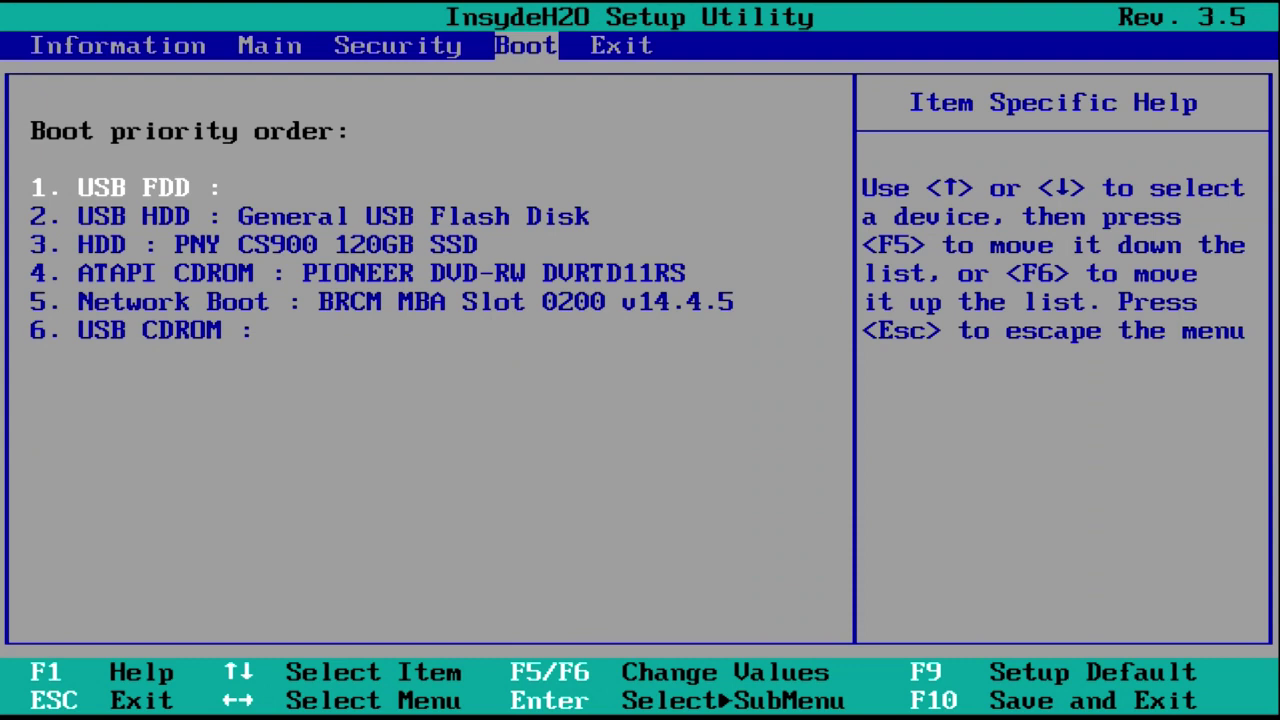
pyautogui.press('Down')
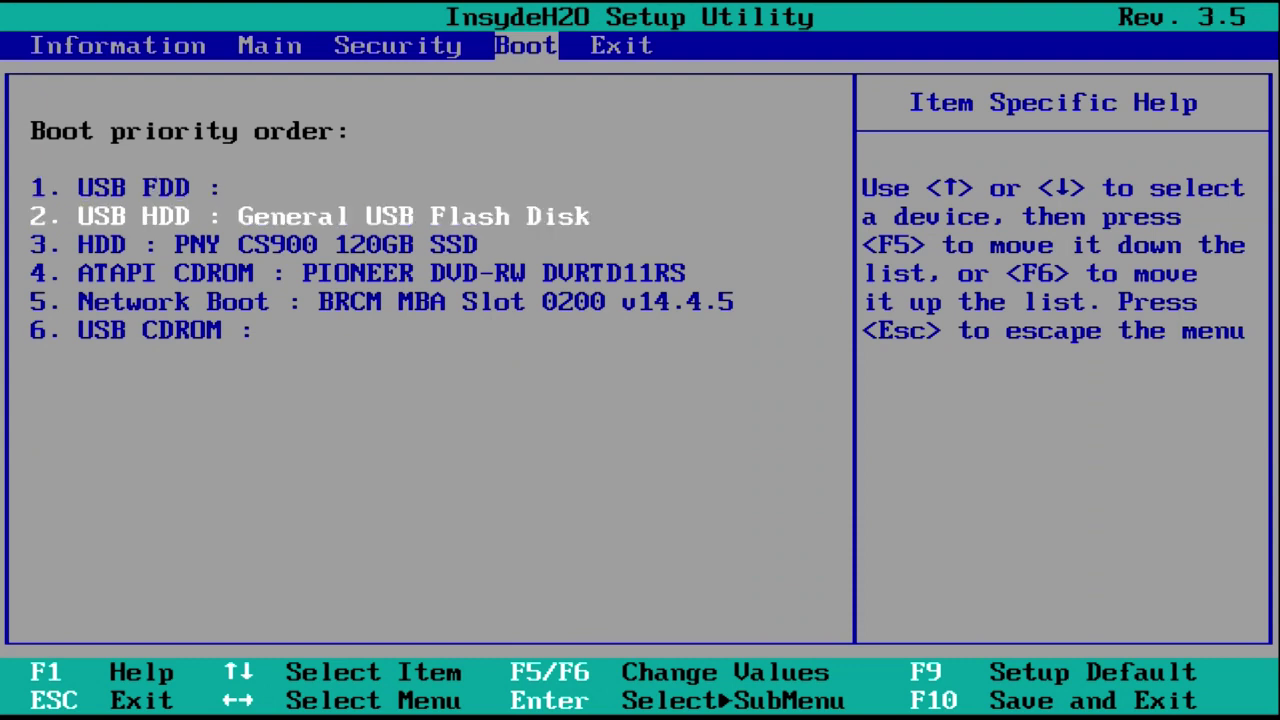
pyautogui.press('F6')
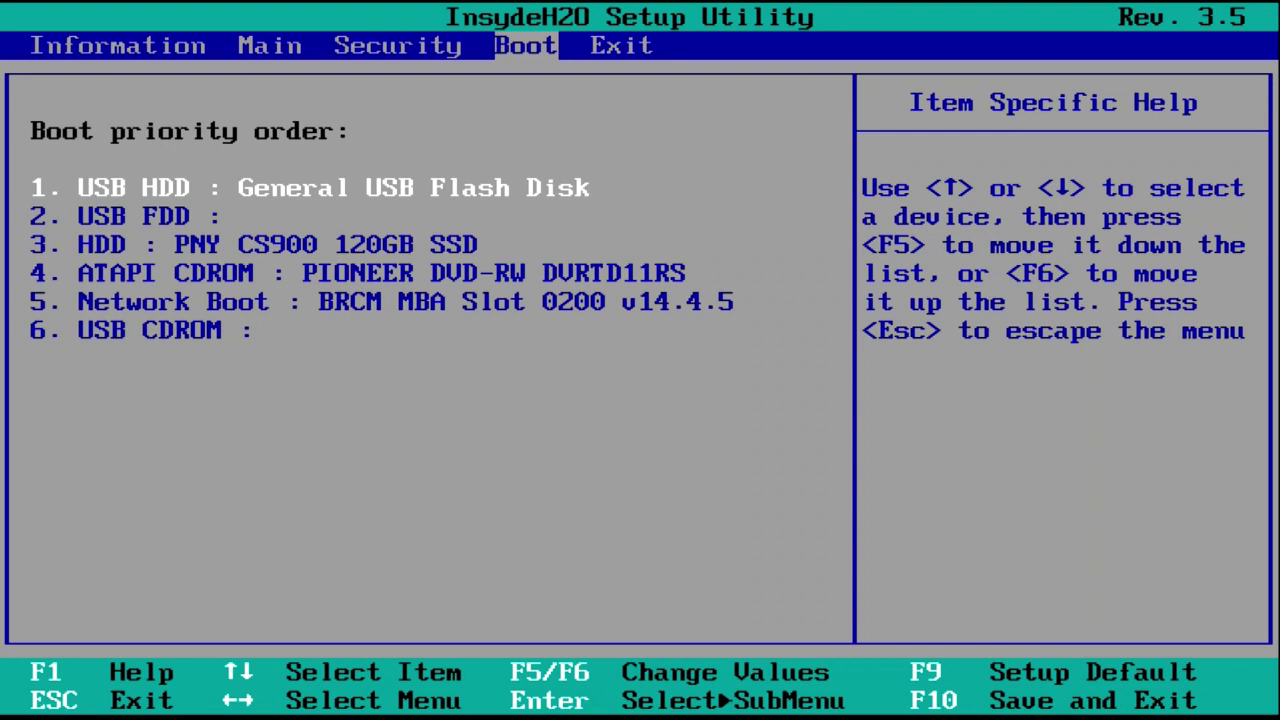
pyautogui.press('Right')
pyautogui.press('Return')
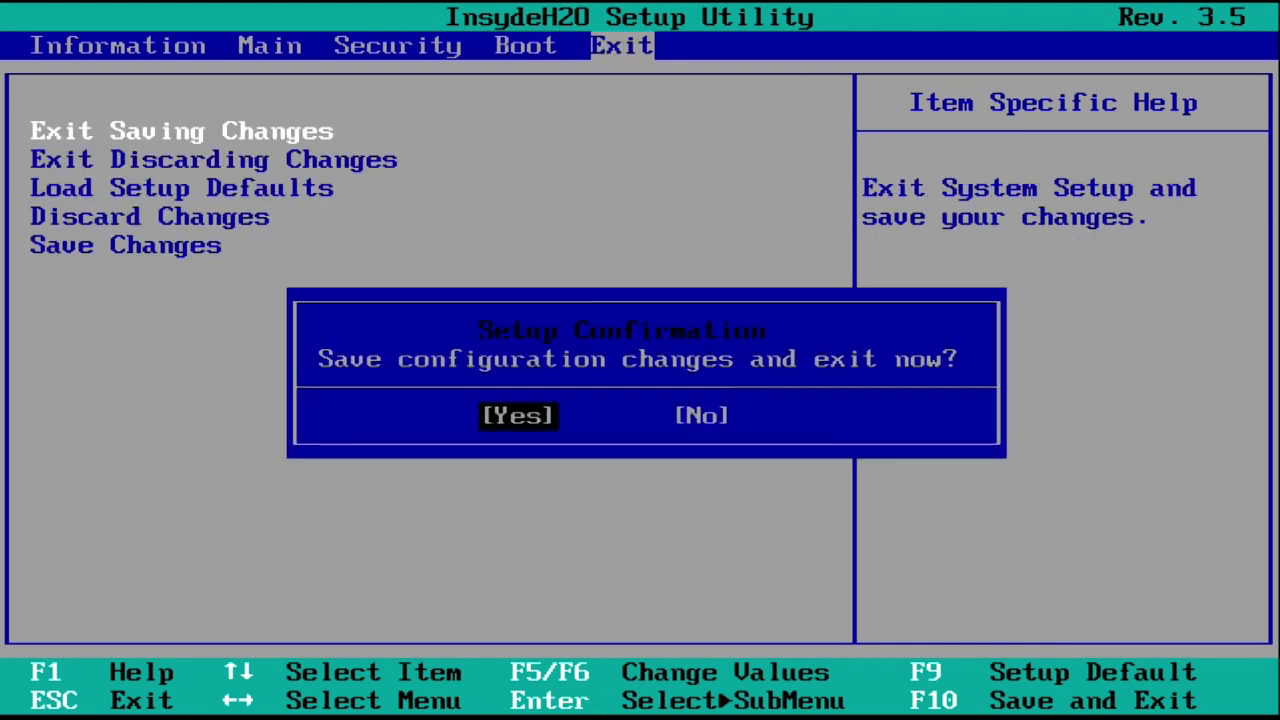
pyautogui.press('Return')
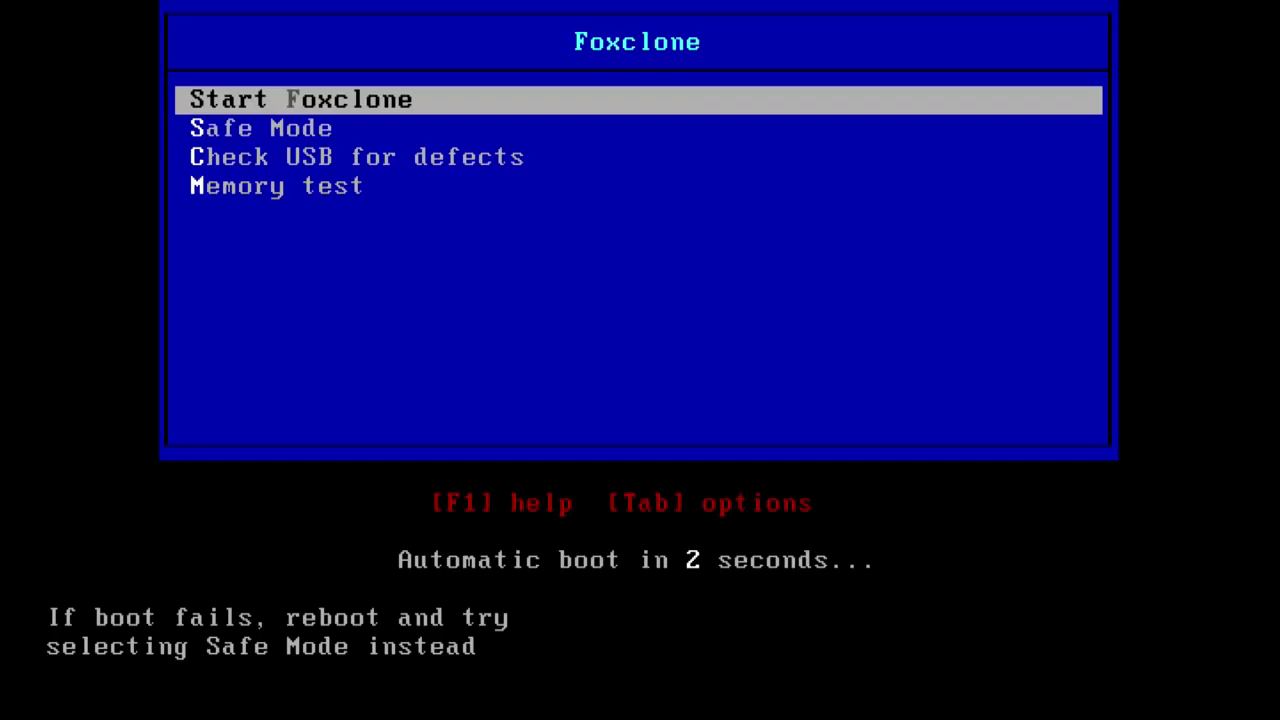
# Boot Foxclone from the USB drive in Safe Mode, continuing without listing the available video modes
pyautogui.press('Down')
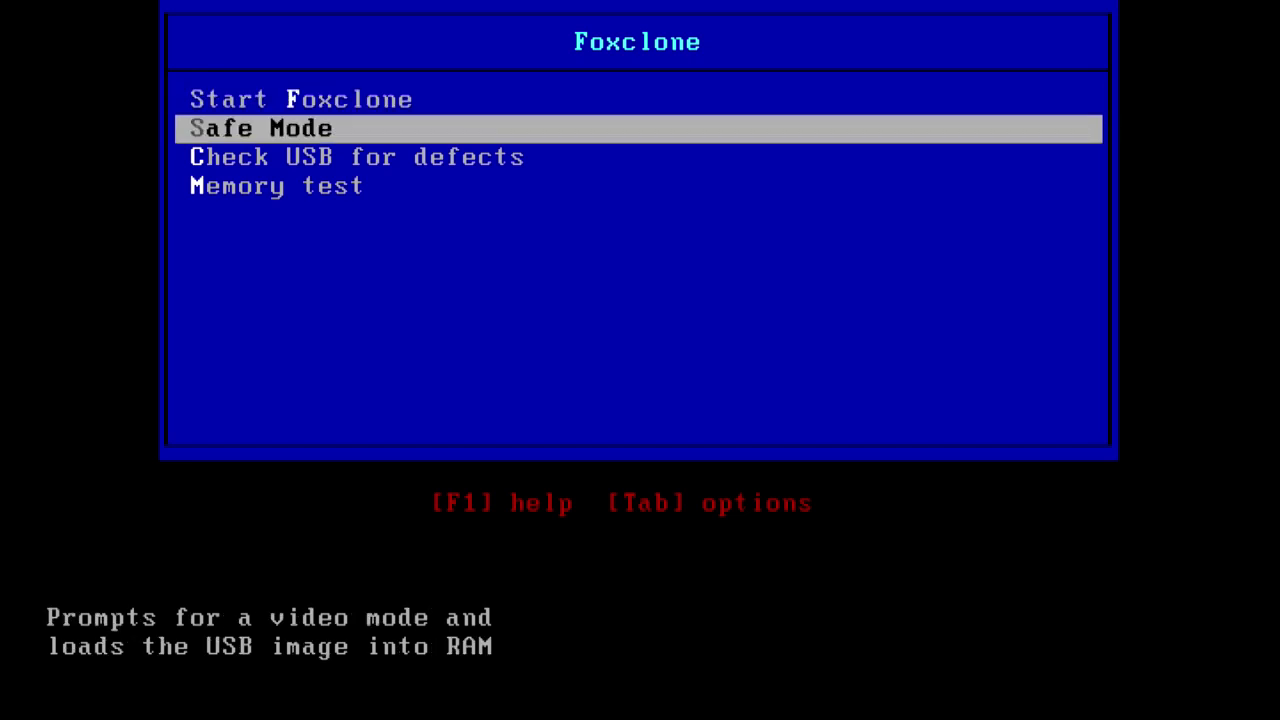
pyautogui.press('Return')
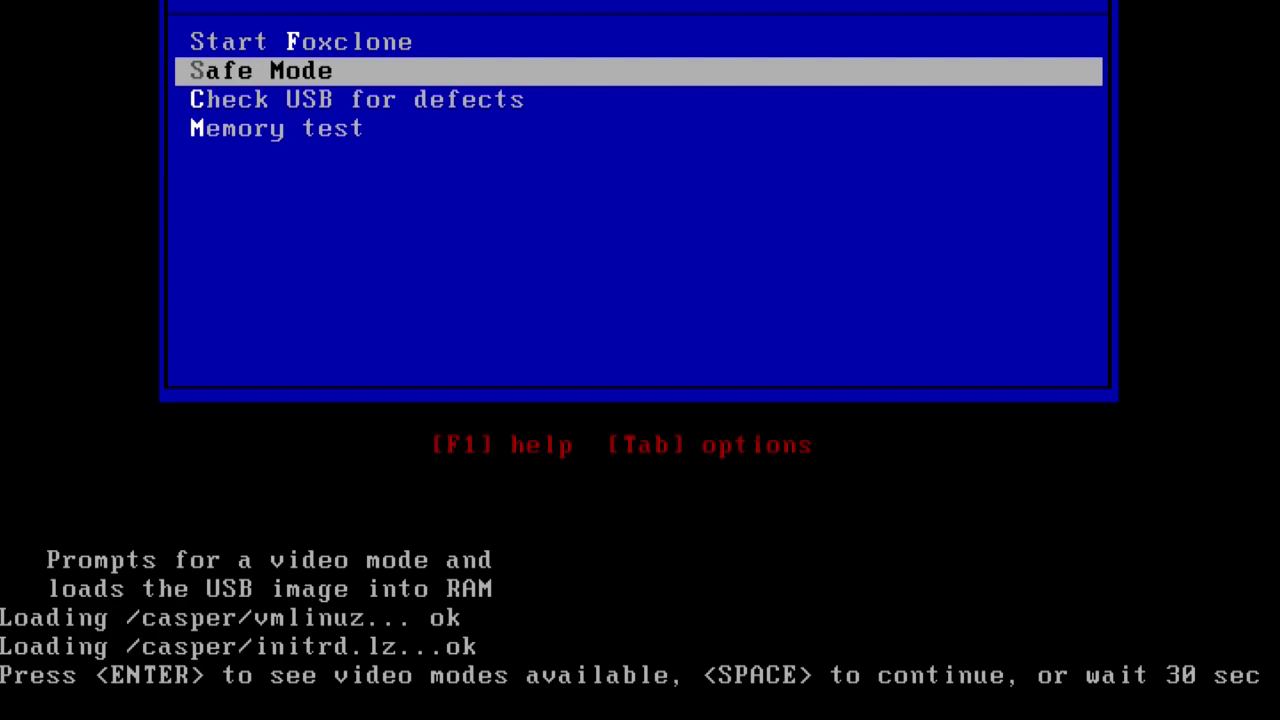
pyautogui.press('space')
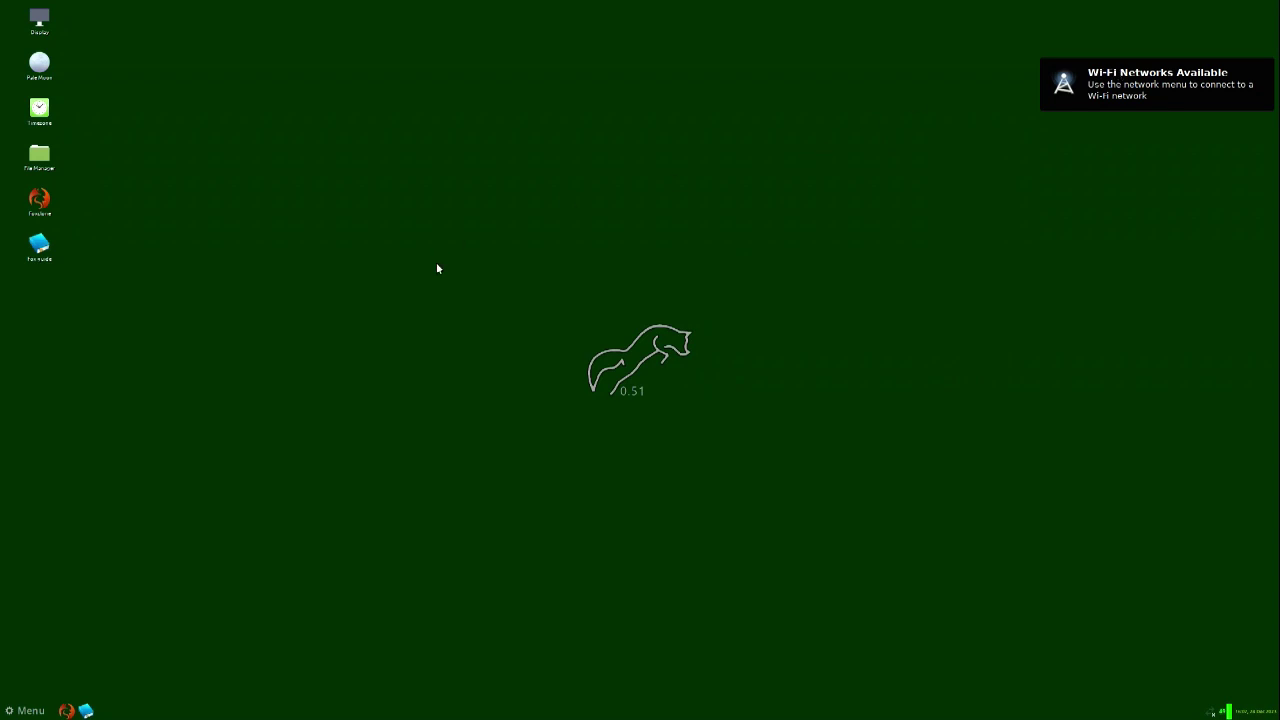
pyautogui.click(3, 713)
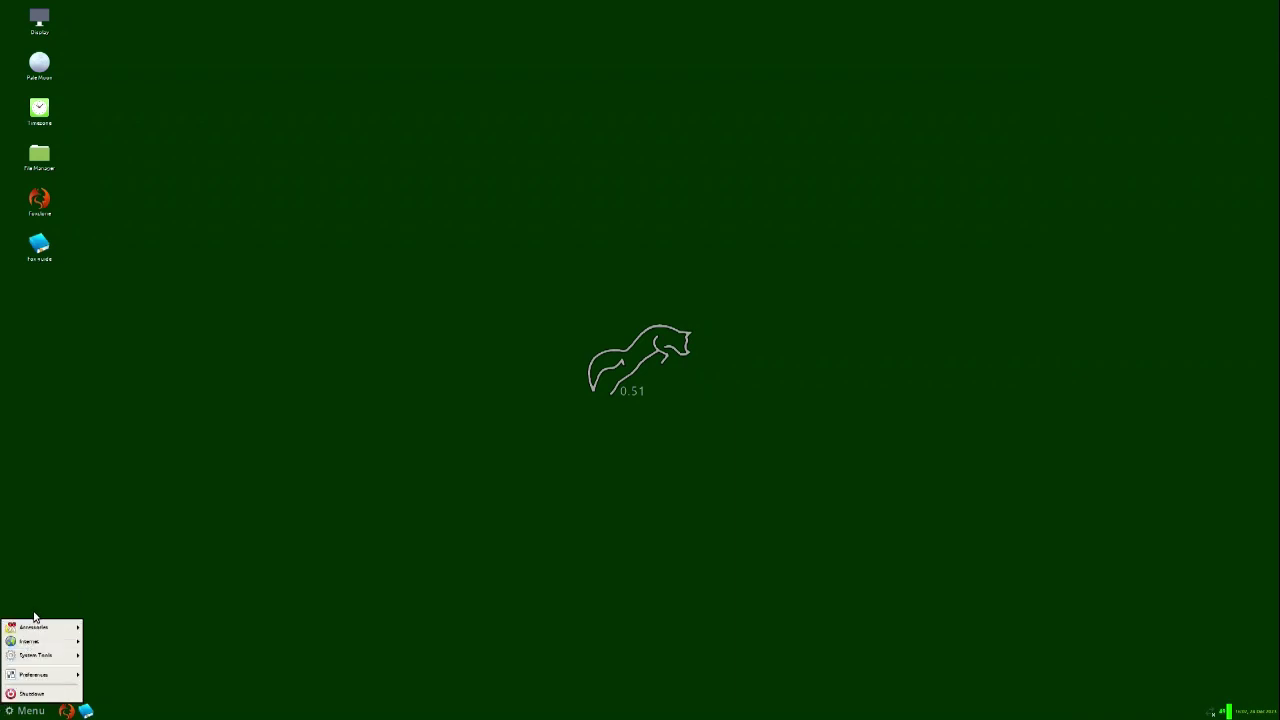
pyautogui.moveTo(33, 627)
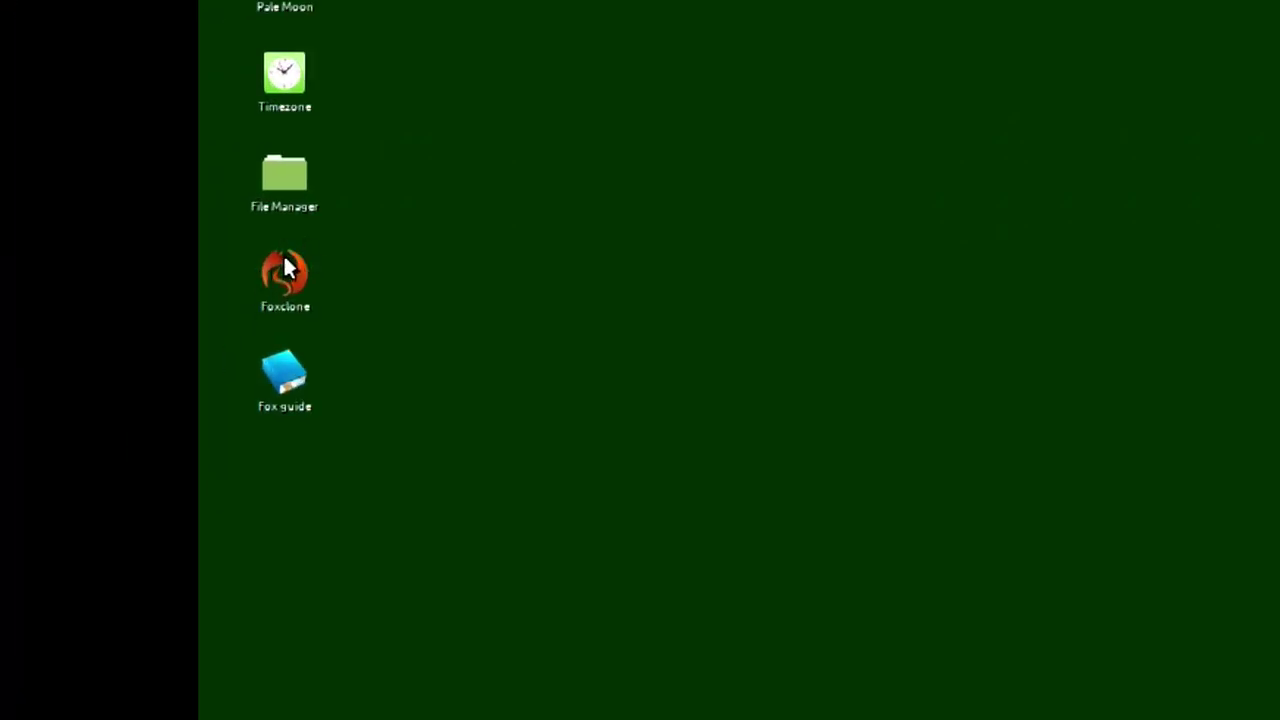
# Launch Foxclone from the desktop and enlarge its window upward to give the drive lists more room
pyautogui.click(282, 270)
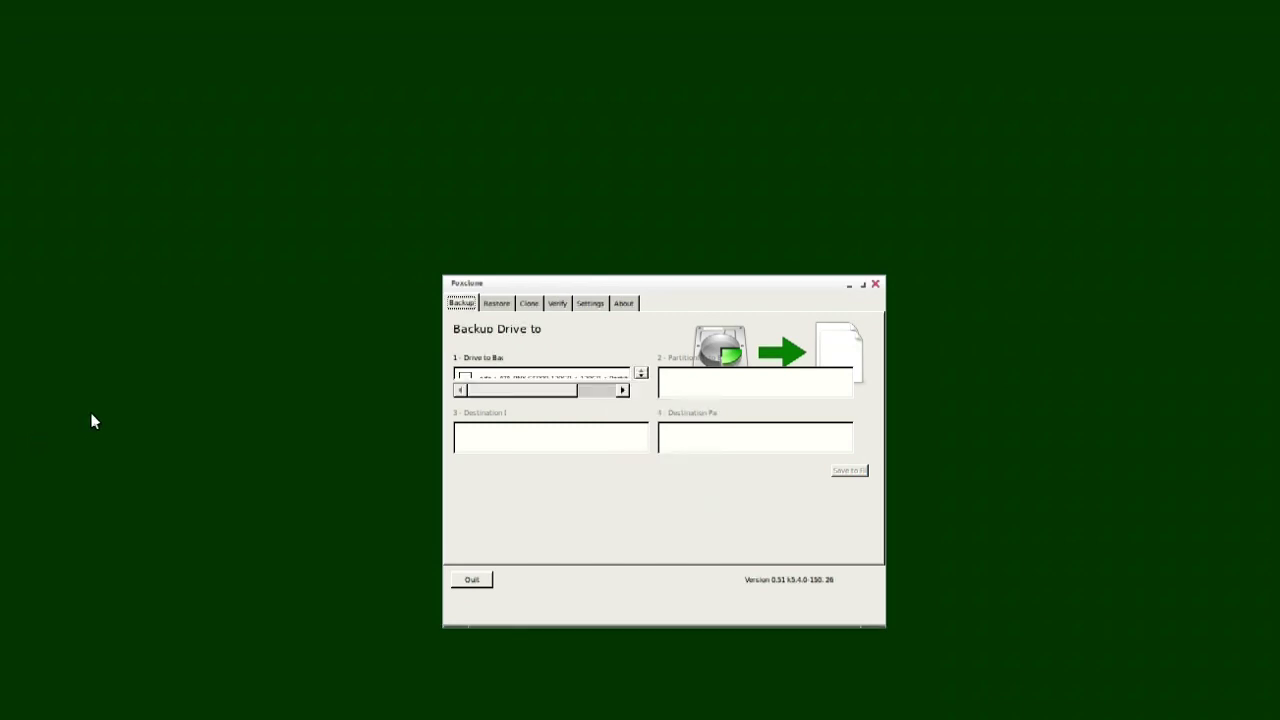
pyautogui.click(581, 371)
pyautogui.moveTo(591, 282); pyautogui.dragTo(594, 52)
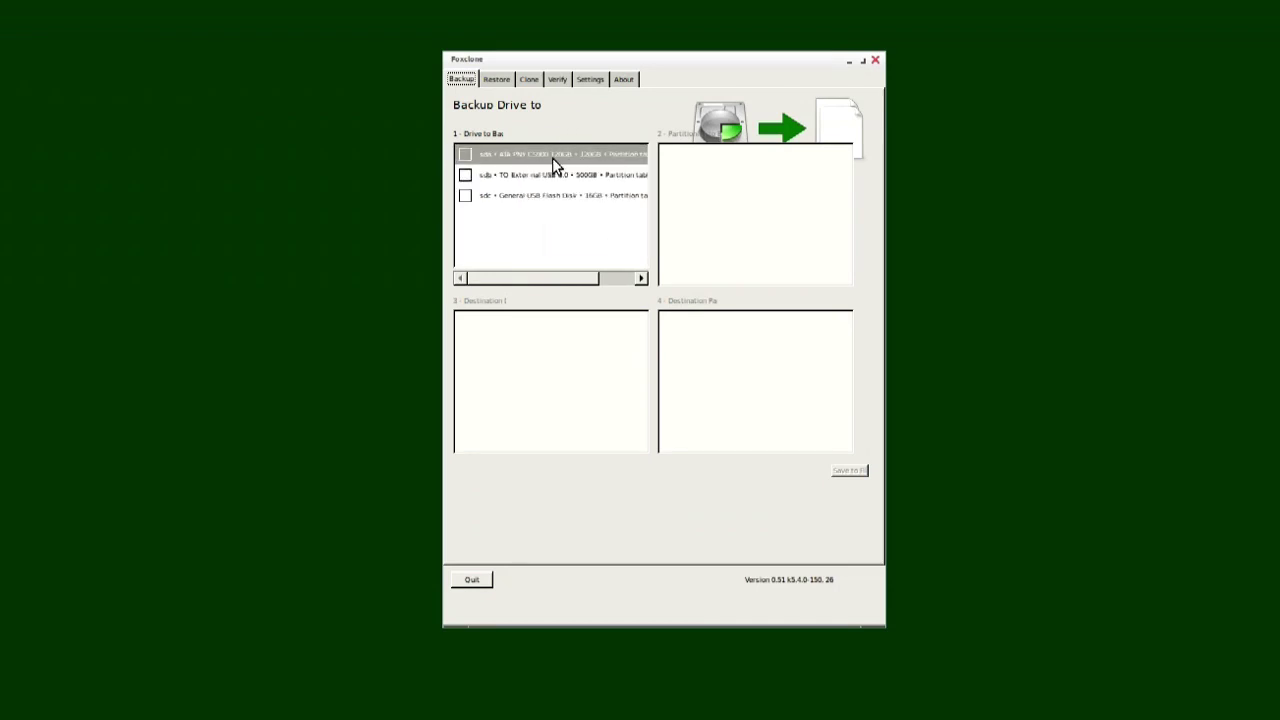
pyautogui.moveTo(552, 158)
pyautogui.click(552, 157)
pyautogui.click(552, 157)
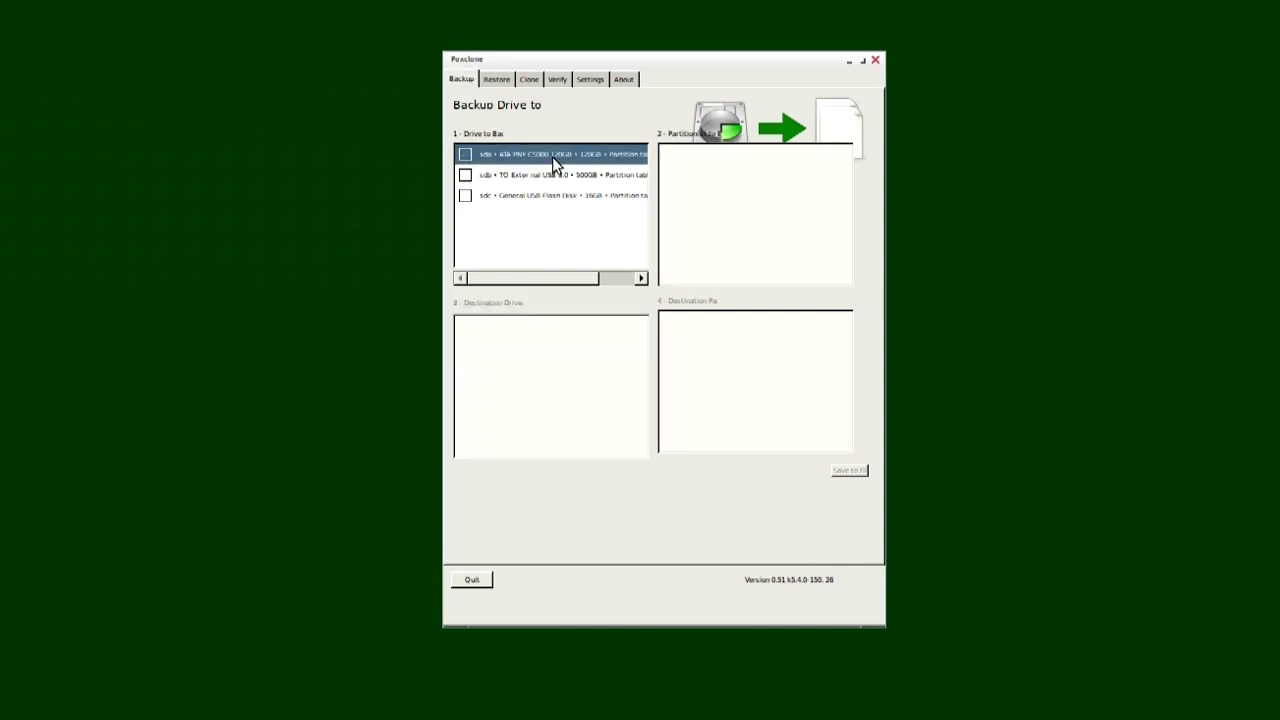
# Clone the 120 GB PNY CS900 drive (sda) to the 500 GB external USB 3.0 drive (sdb), accepting that the target is overwritten
pyautogui.click(530, 82)
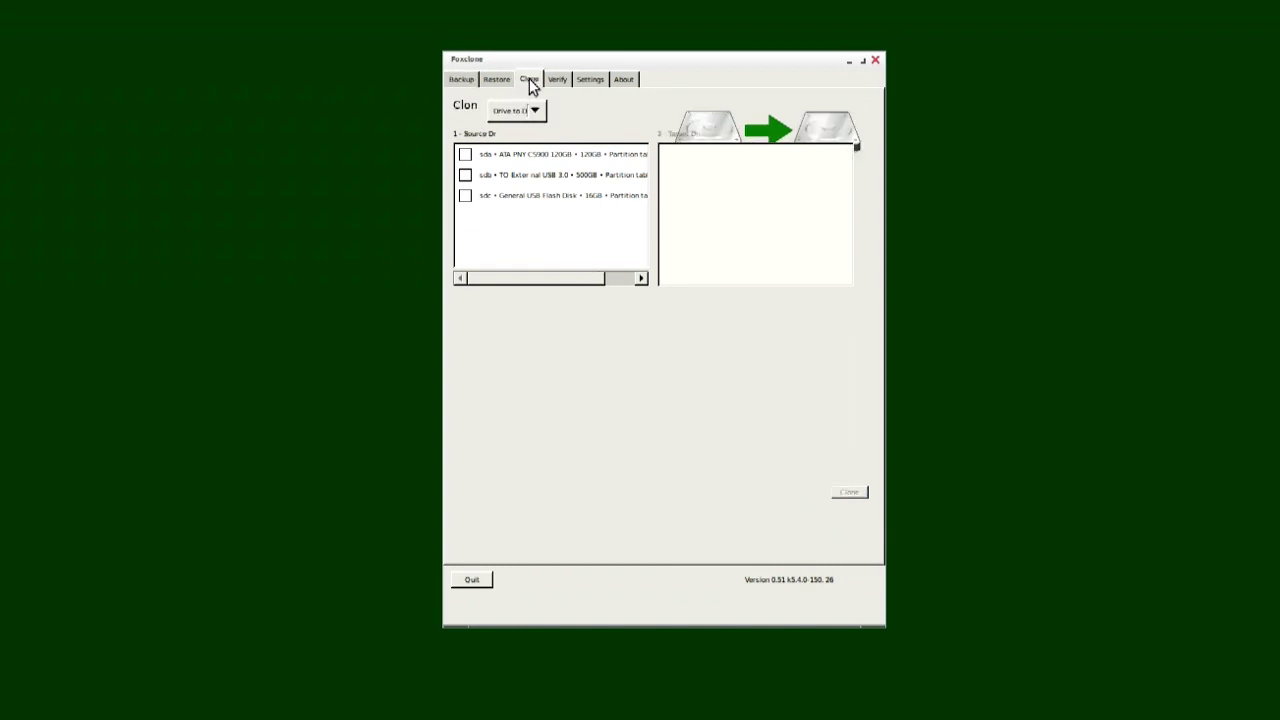
pyautogui.click(520, 154)
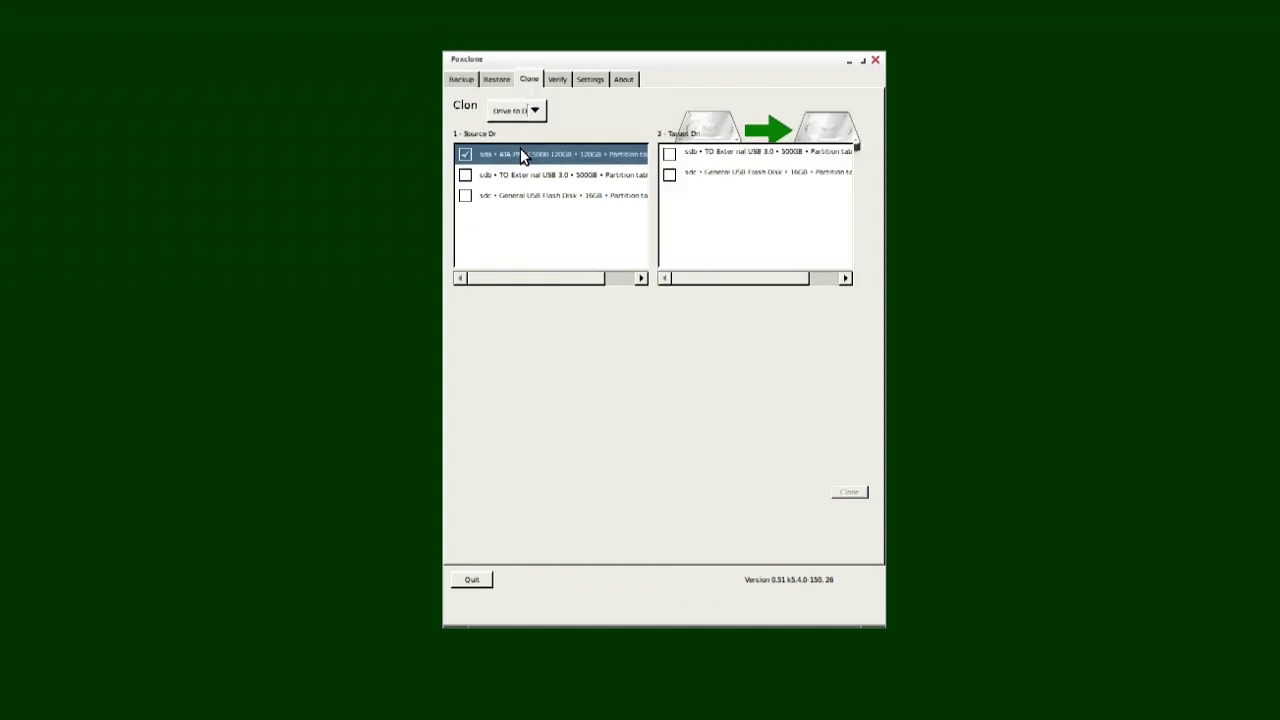
pyautogui.moveTo(734, 156)
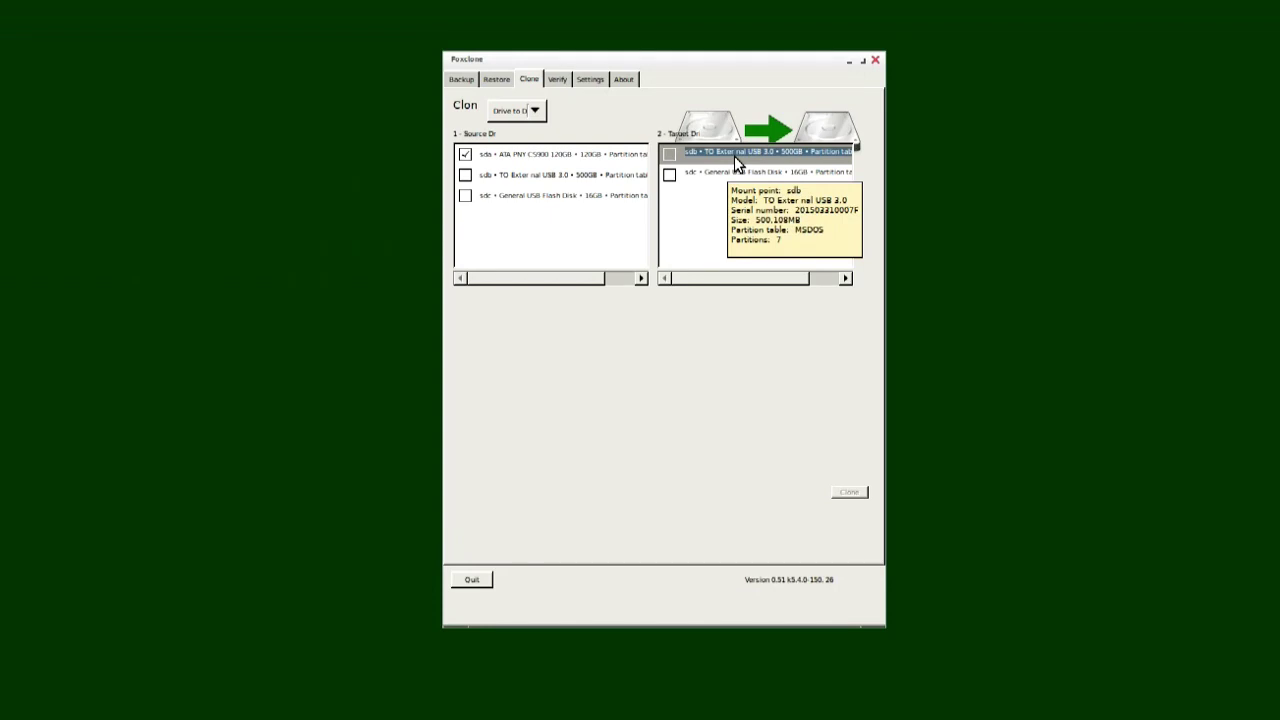
pyautogui.click(672, 154)
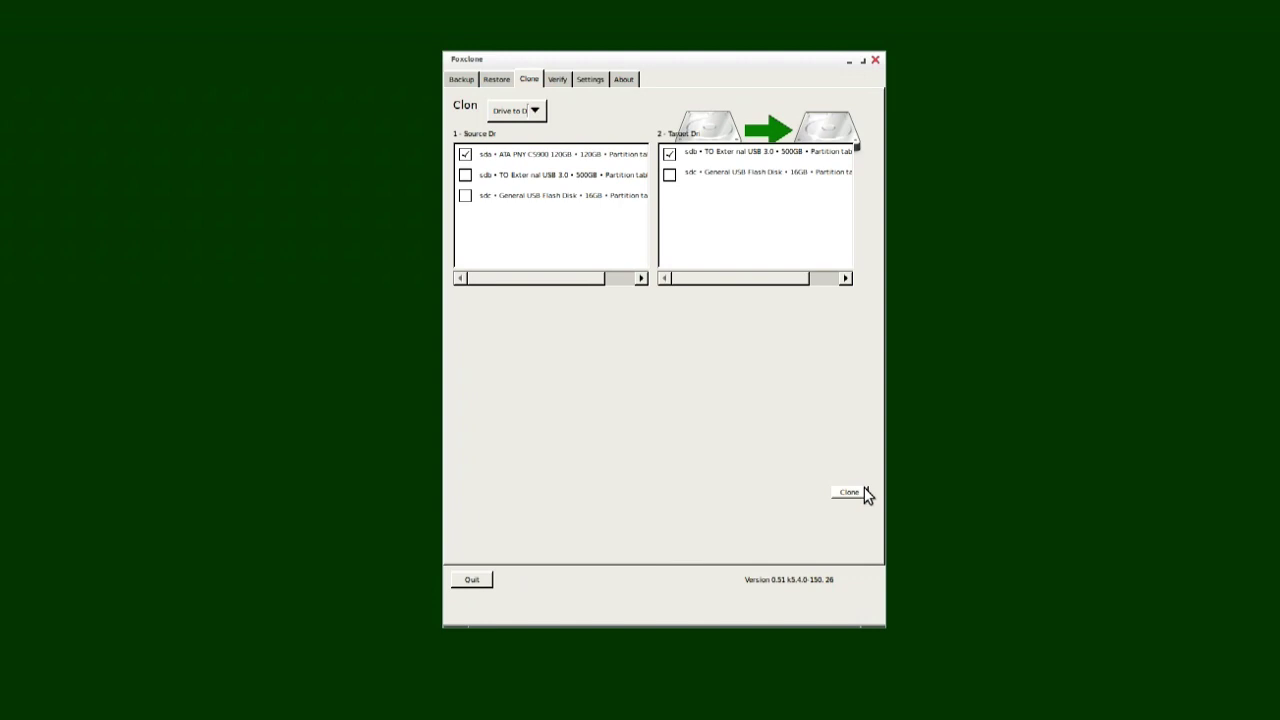
pyautogui.click(866, 492)
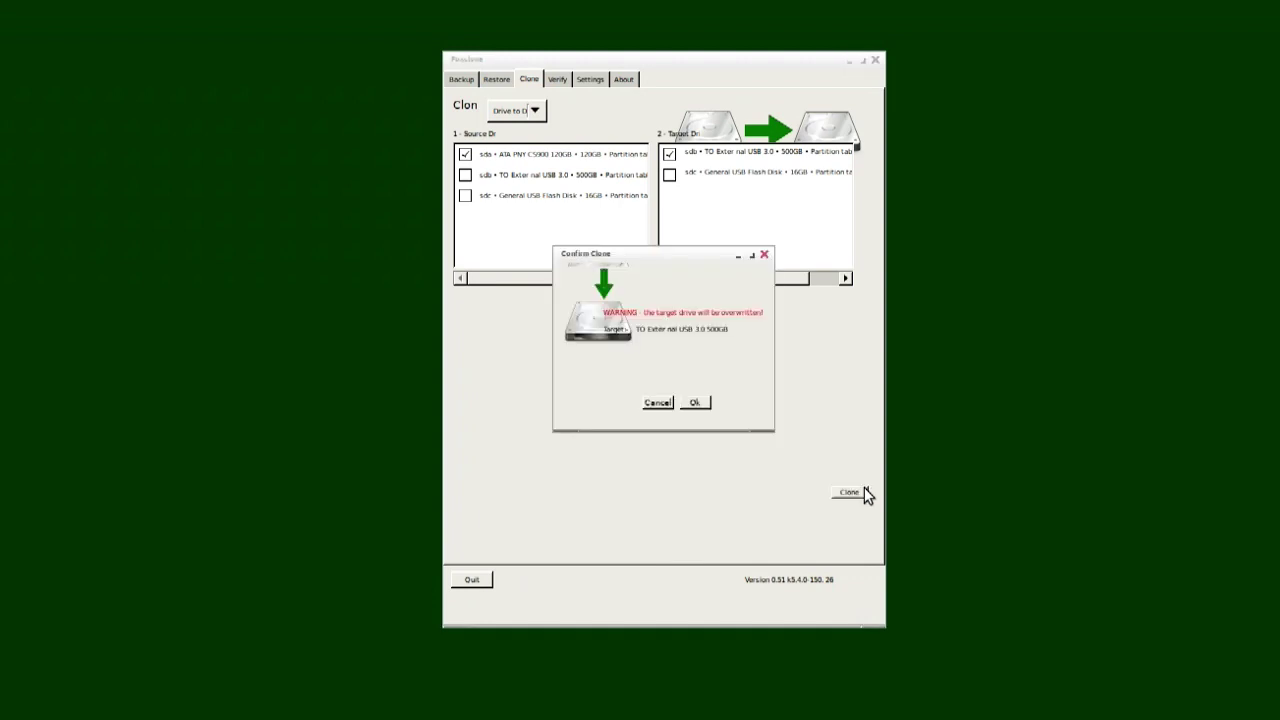
pyautogui.click(699, 403)
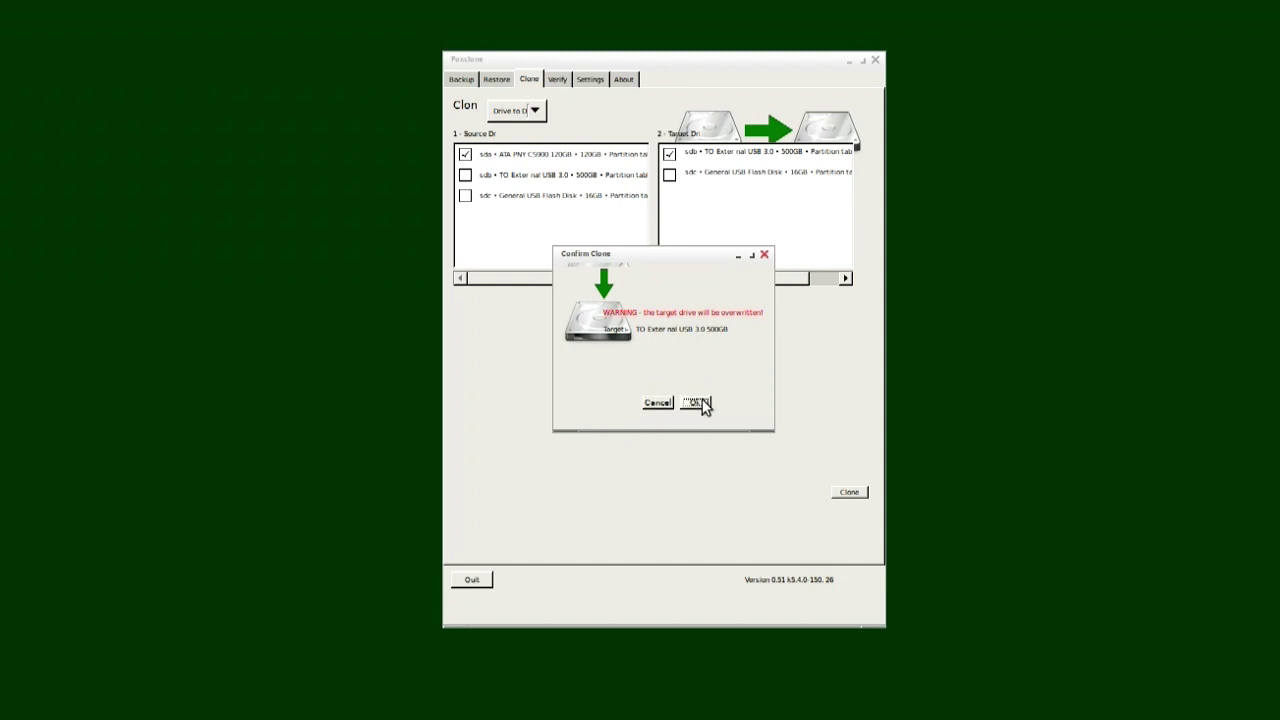